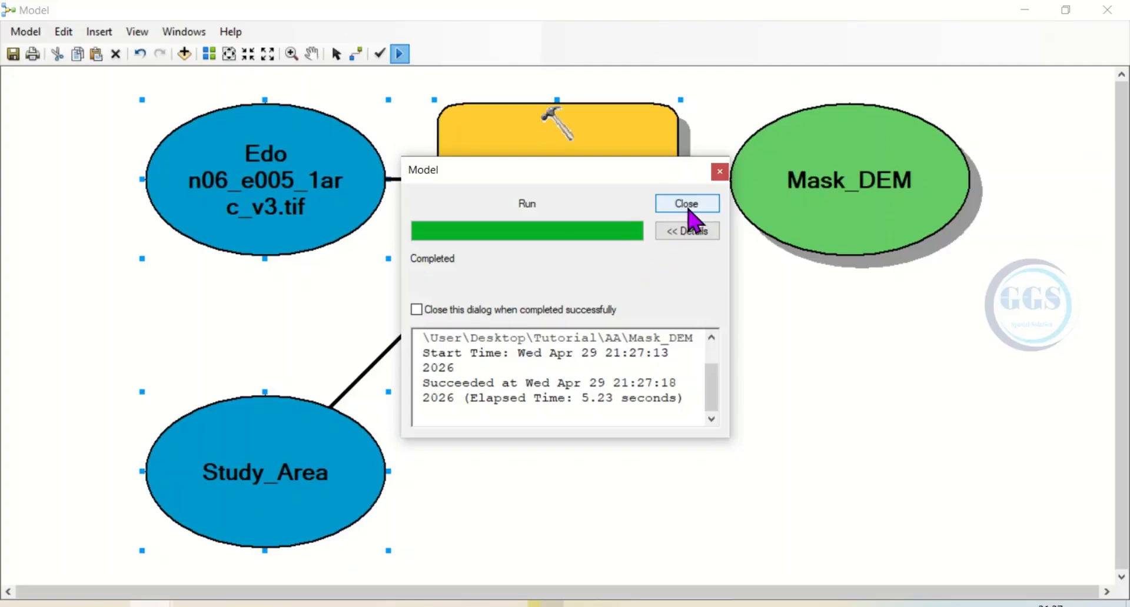
Add the model's Mask_DEM output to the map display and hide the Edo n06_e005_1arc_v3.tif and Study_Area layers
left_click(686, 206)
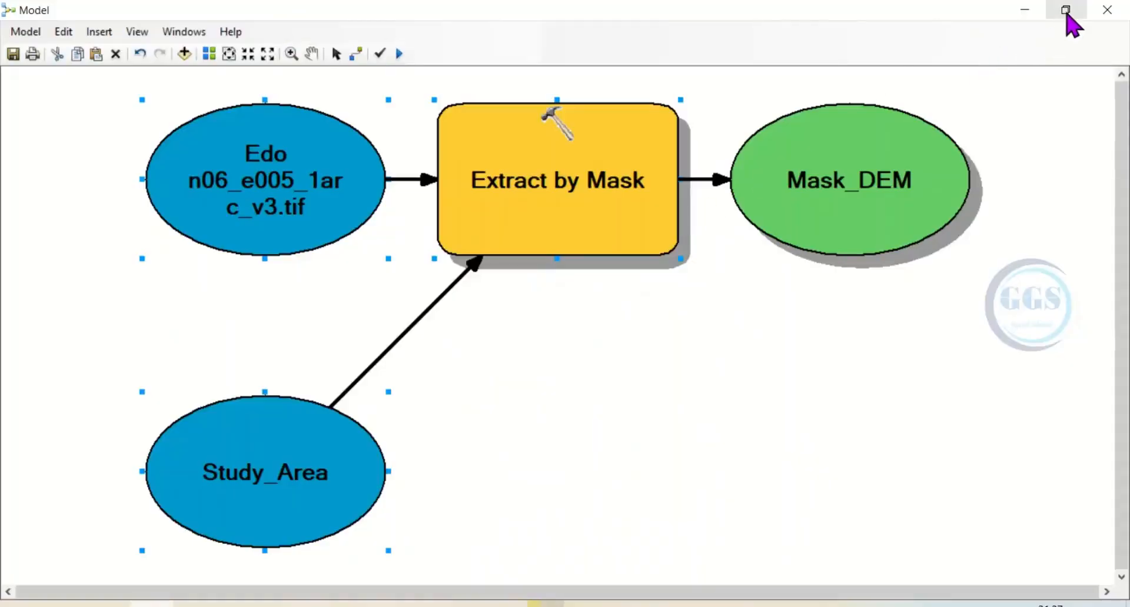
left_click(1066, 10)
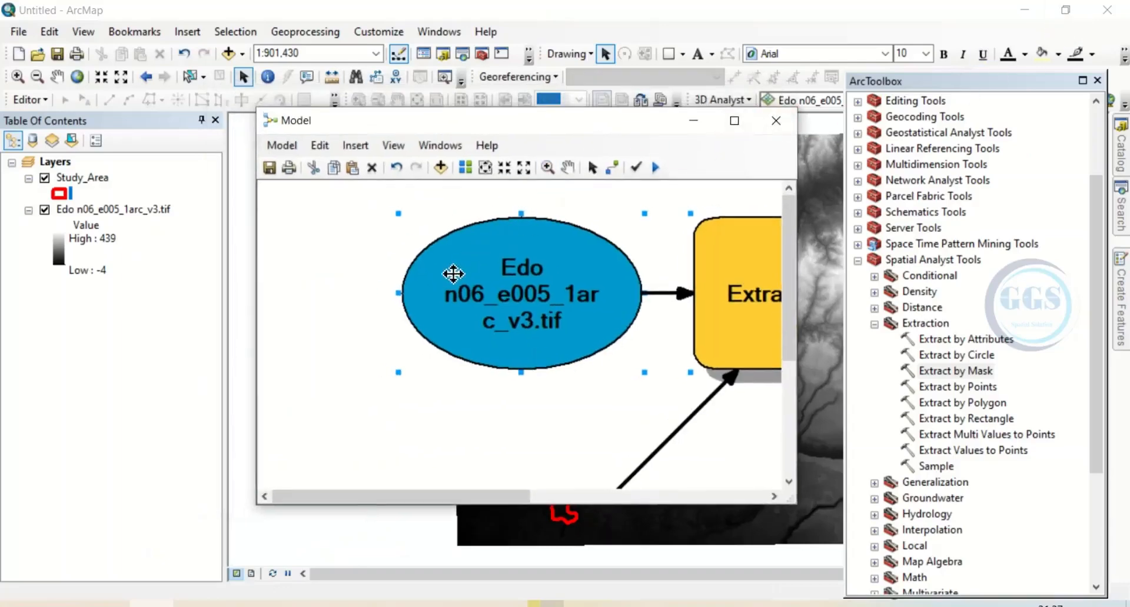
left_click(485, 168)
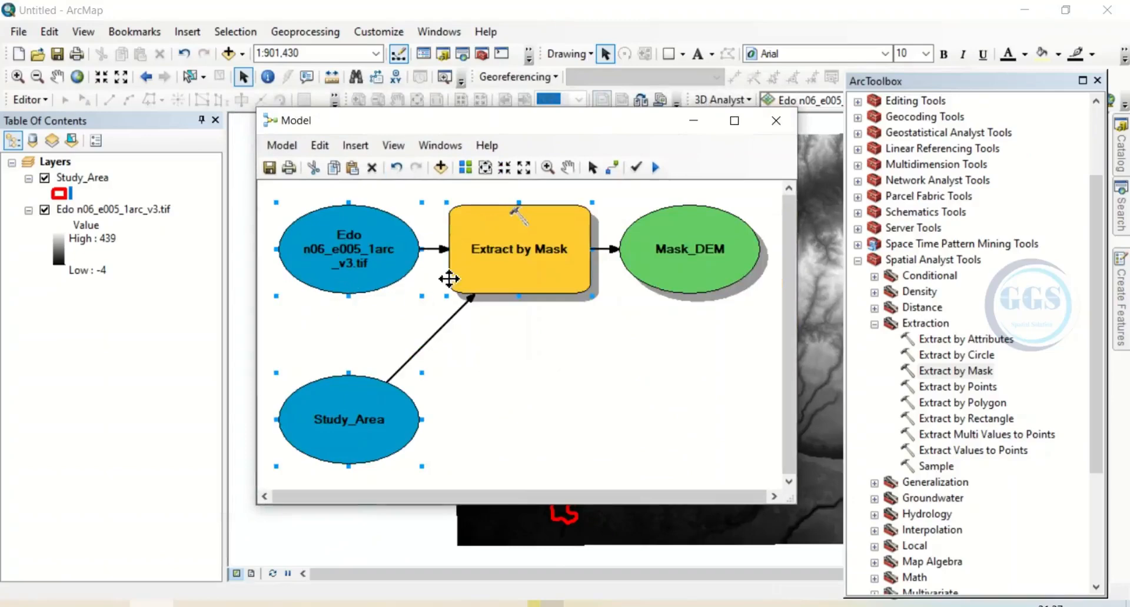
left_click(685, 251)
right_click(689, 250)
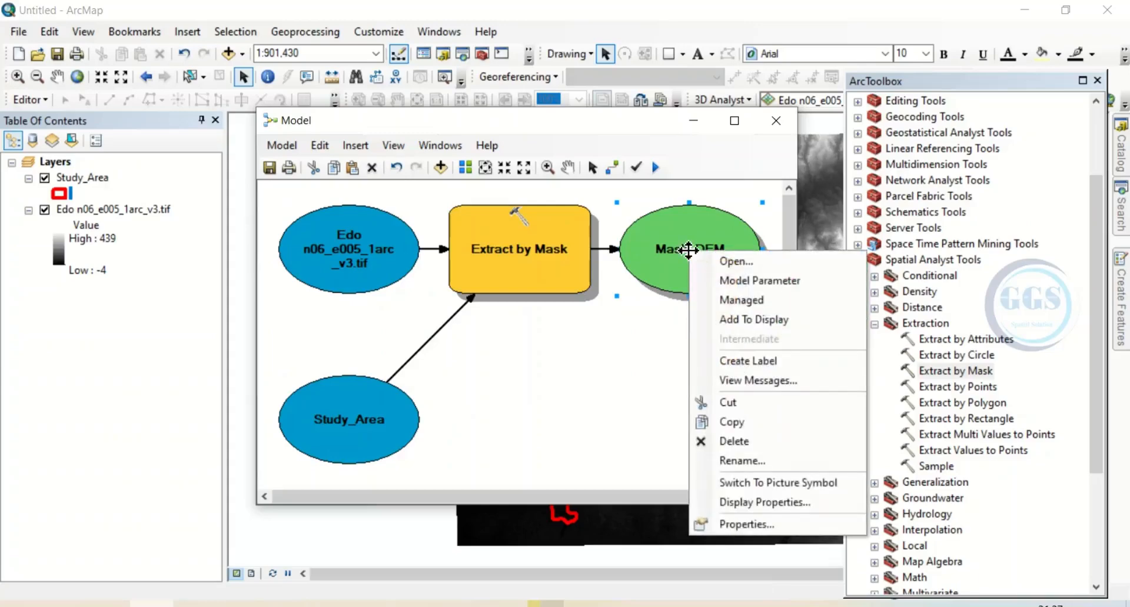
left_click(746, 321)
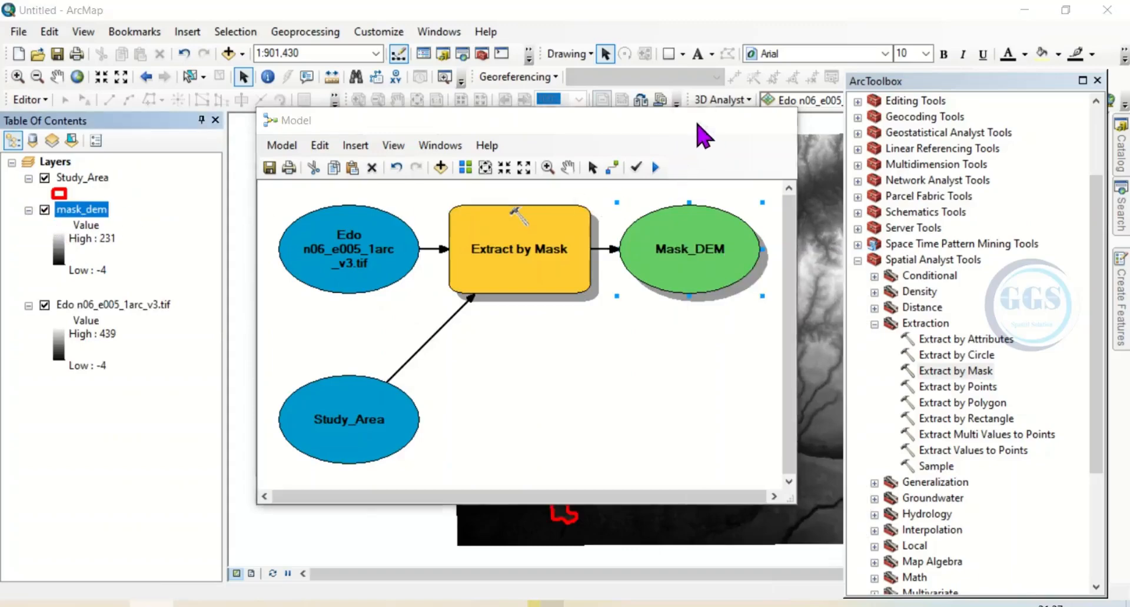
left_click(696, 122)
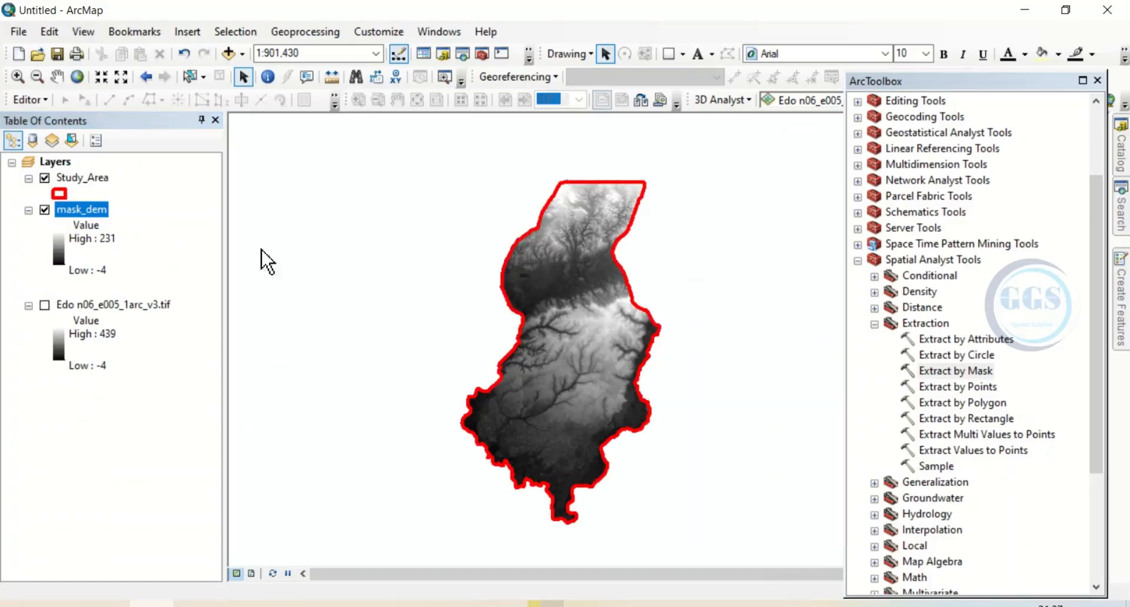
left_click(45, 178)
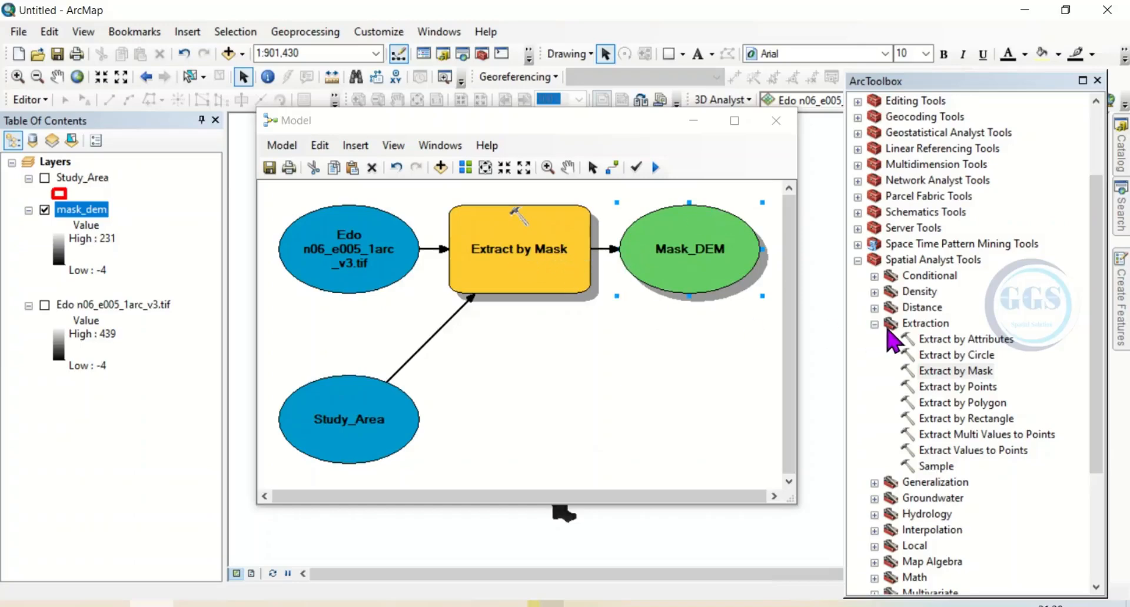
Add the Slope tool from the Spatial Analyst Surface toolset to the model, below Mask_DEM
left_click(875, 324)
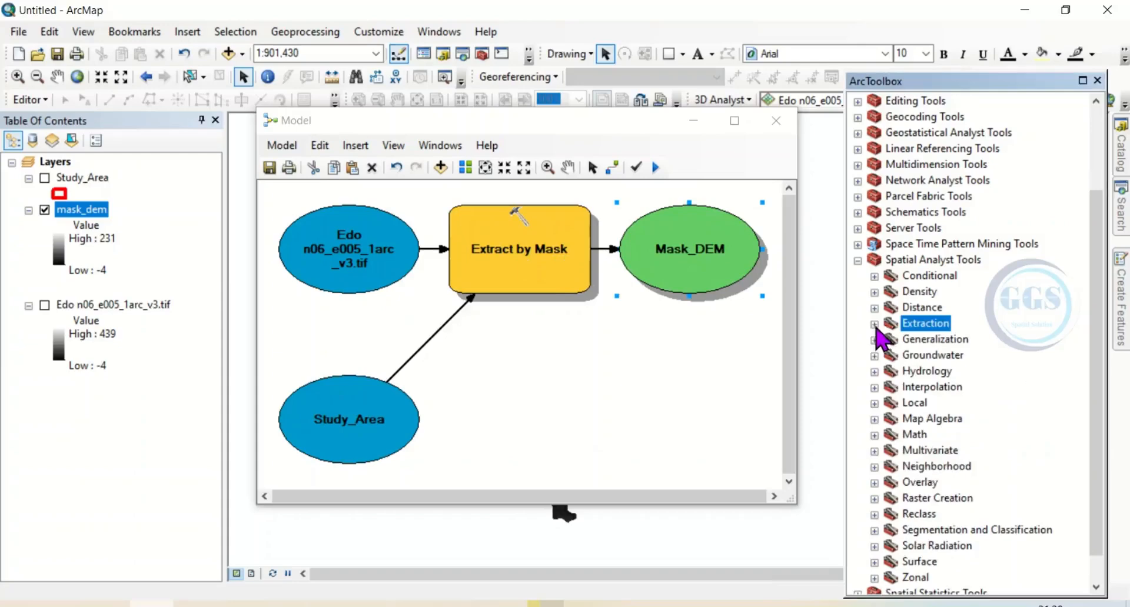
left_click(907, 262)
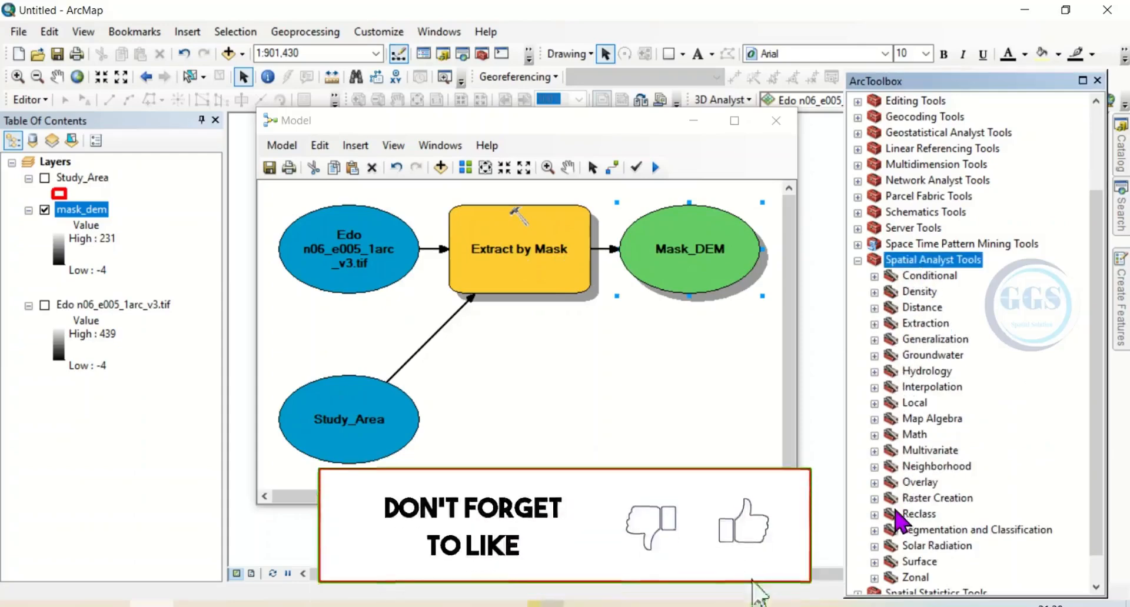
left_click(876, 562)
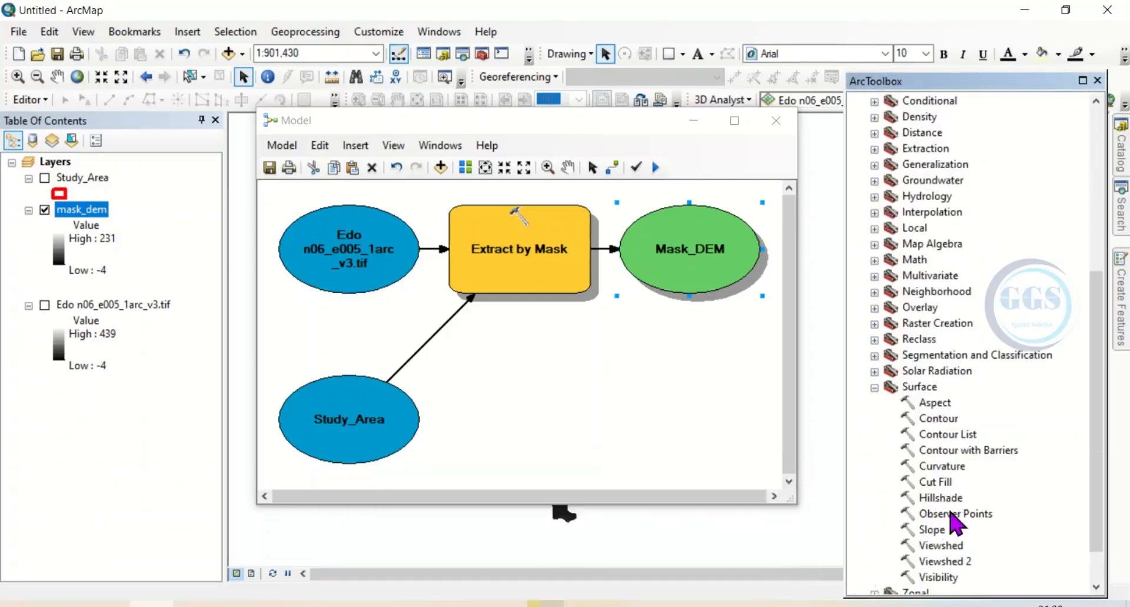
left_click_drag(937, 531, 669, 391)
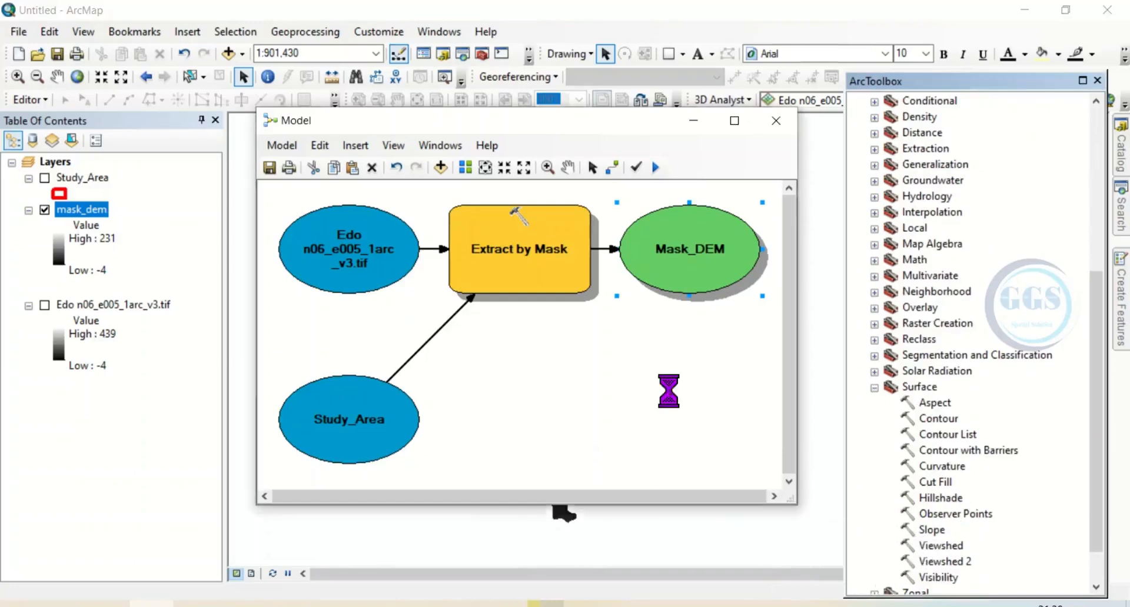
left_click(734, 122)
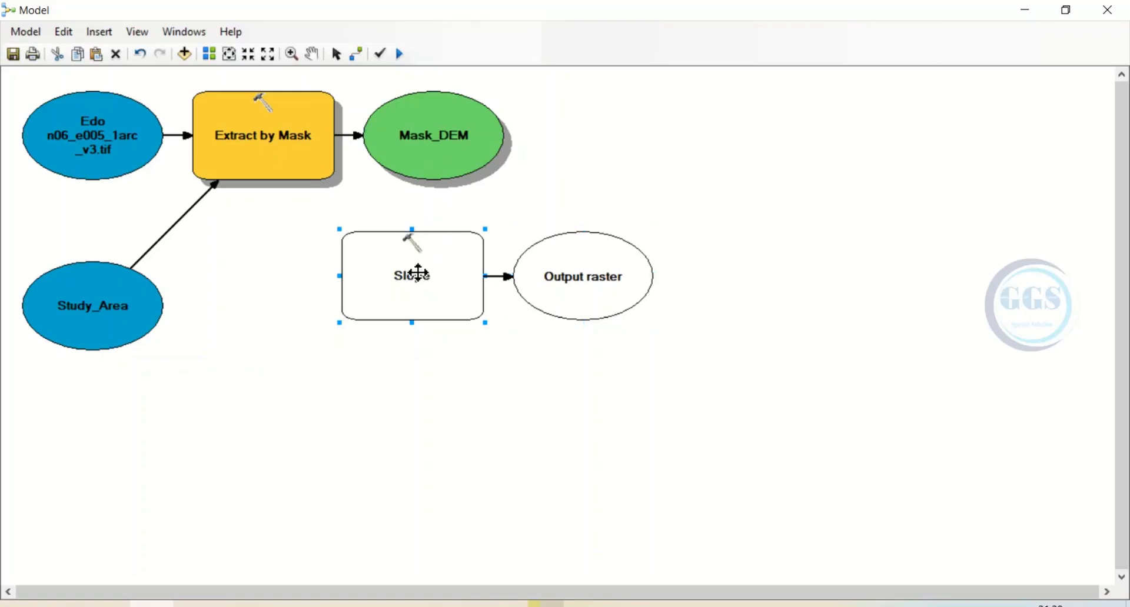
Configure the Slope tool with Mask_DEM as input raster, an output raster named Slope in folder AA, and PERCENT_RISE as output measurement
double_click(418, 273)
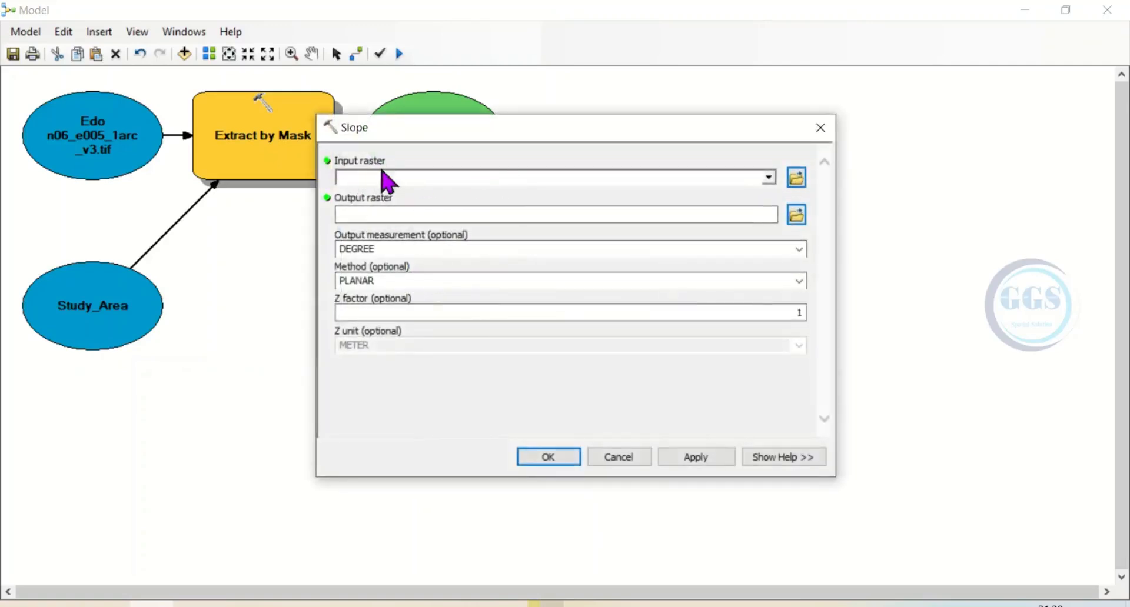
left_click(768, 177)
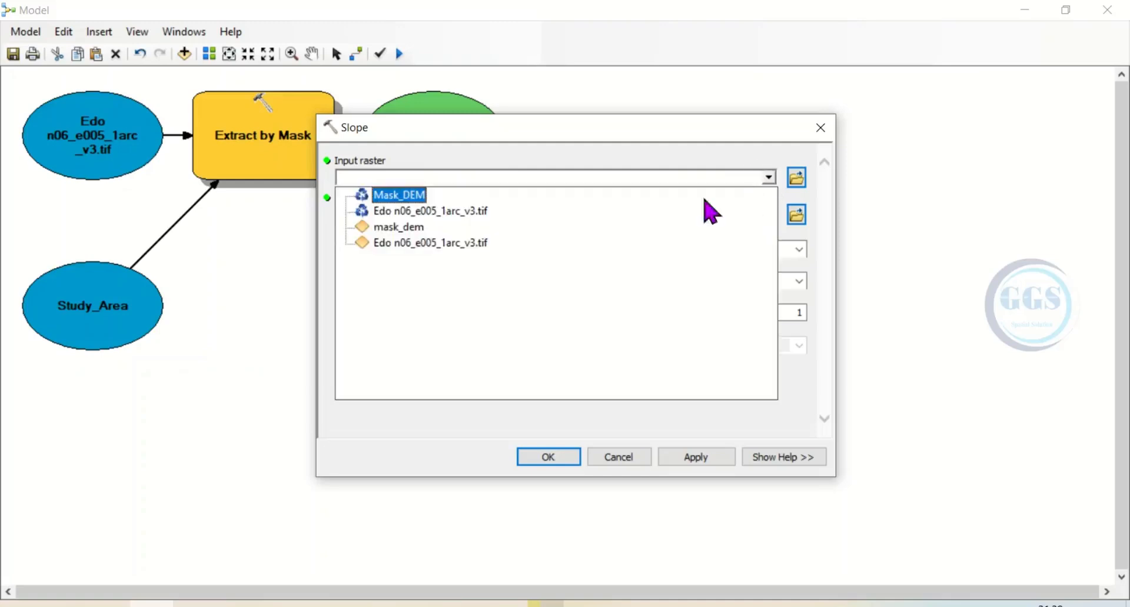
left_click(406, 195)
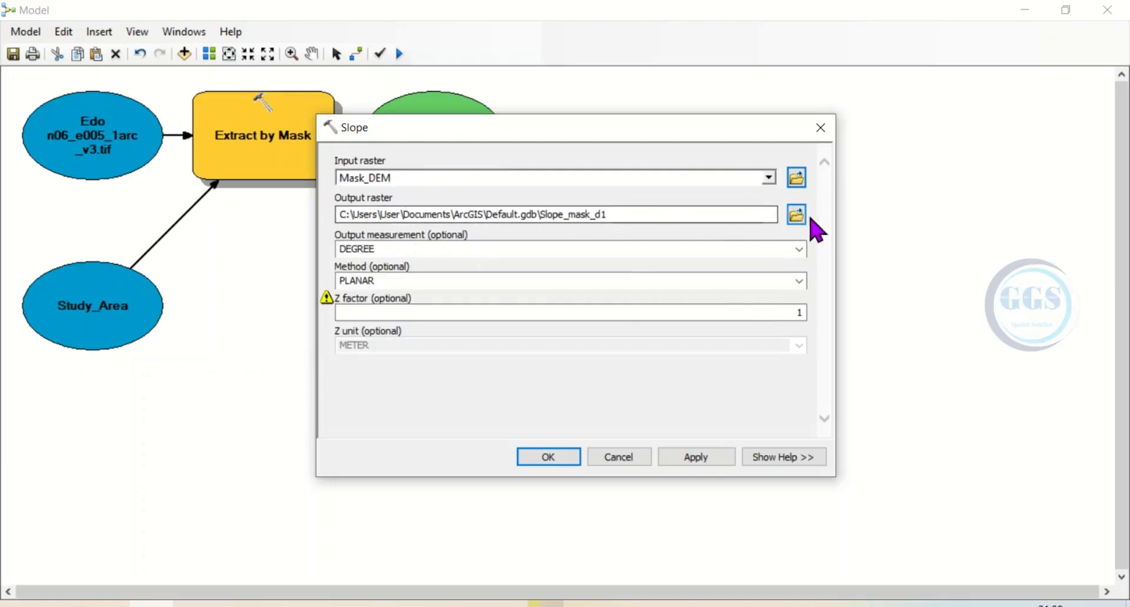
left_click(799, 218)
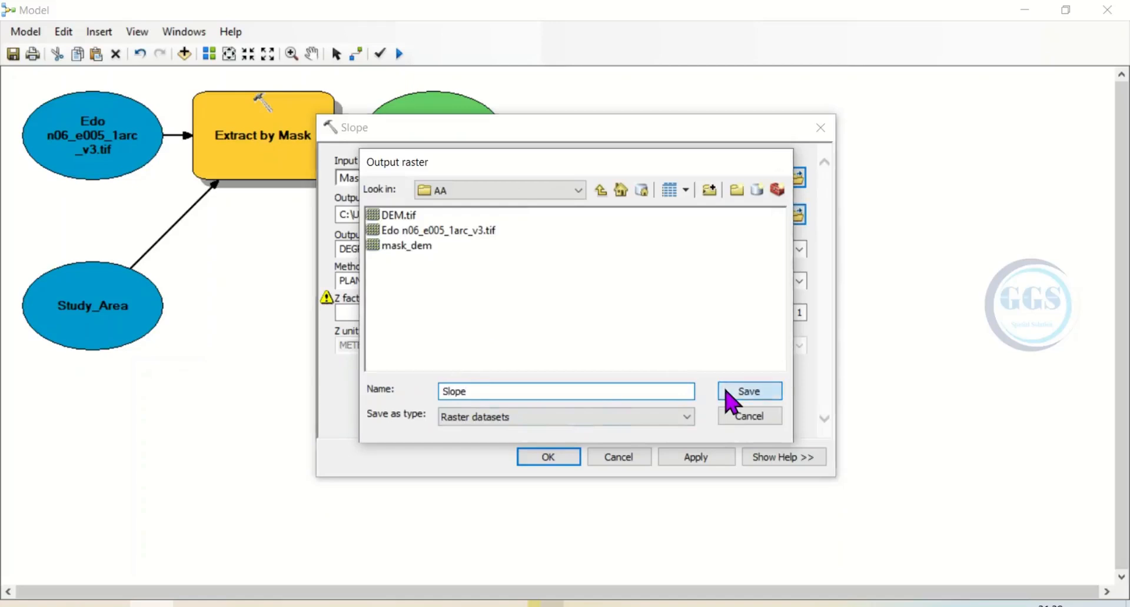
left_click(747, 391)
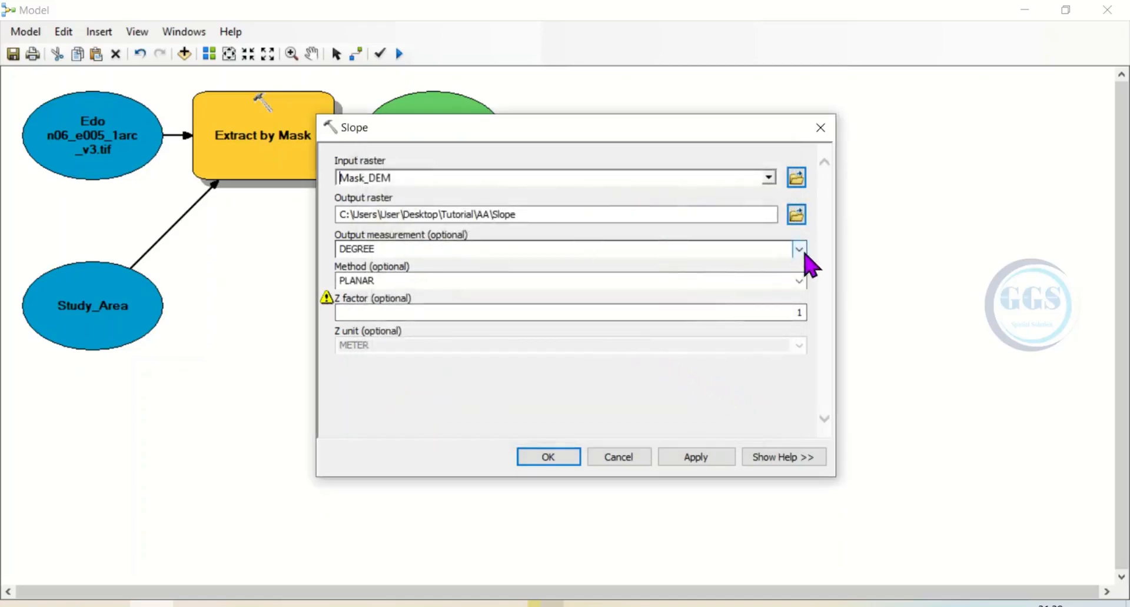
left_click(801, 251)
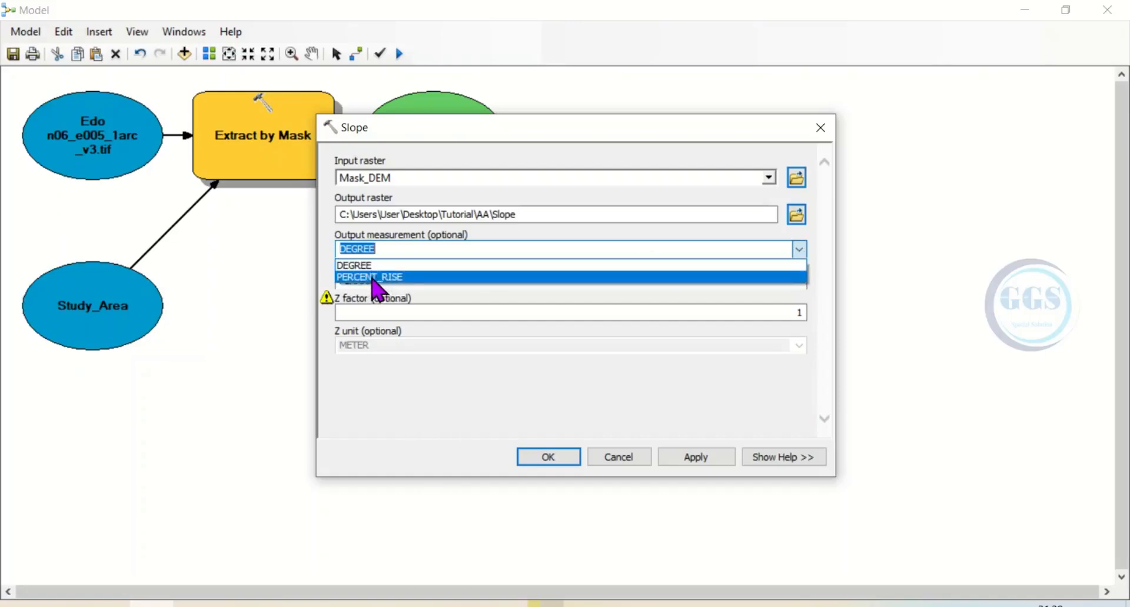
left_click(373, 277)
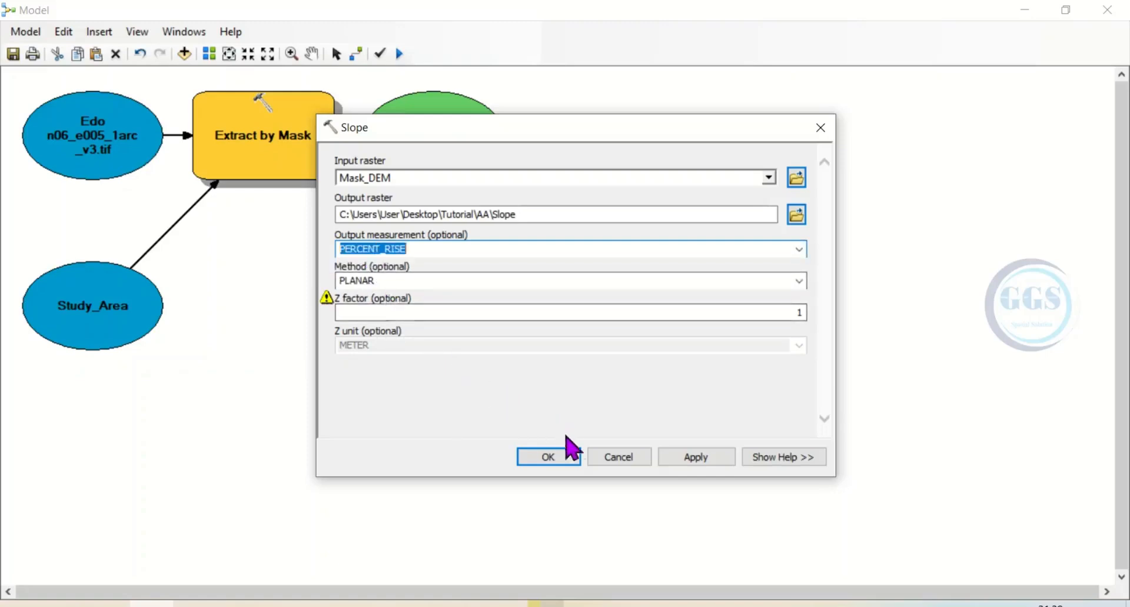
left_click(555, 463)
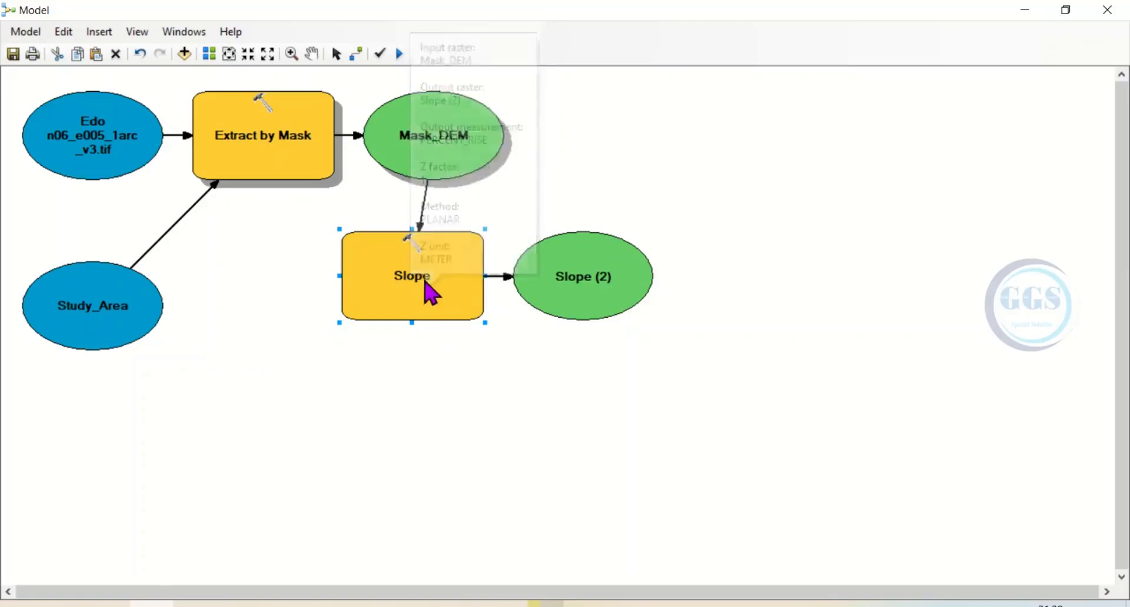
Rearrange the model so the Slope tool sits beside Mask_DEM with its output below it, and fit the diagram to full extent
left_click_drag(429, 273, 684, 136)
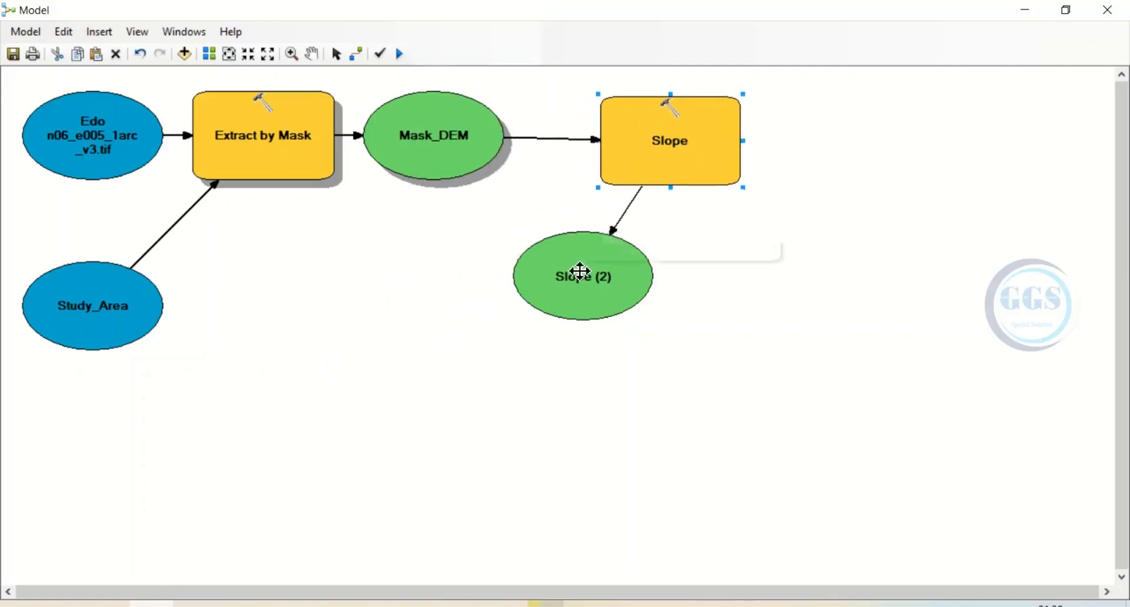
left_click_drag(580, 272, 678, 350)
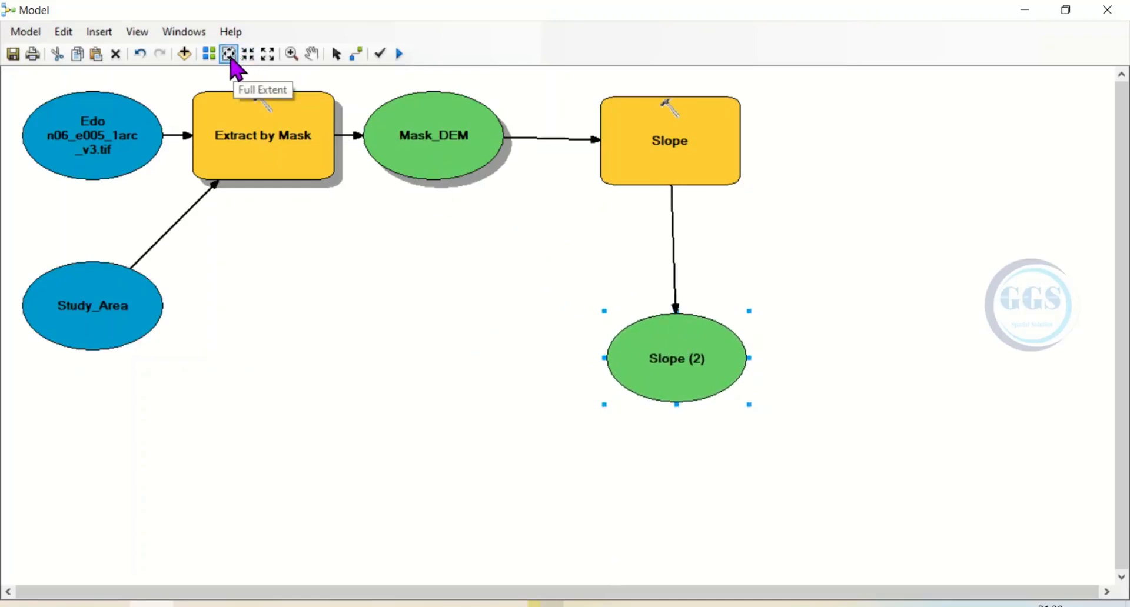
left_click(229, 57)
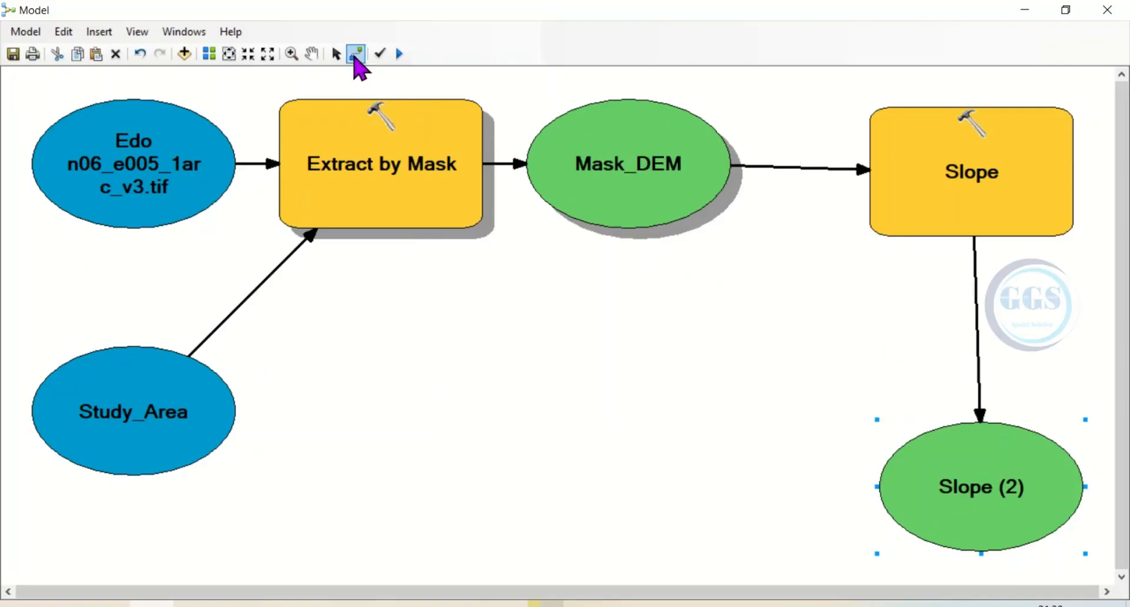
Validate the entire model, run it, and close the run dialog on completion
left_click(381, 54)
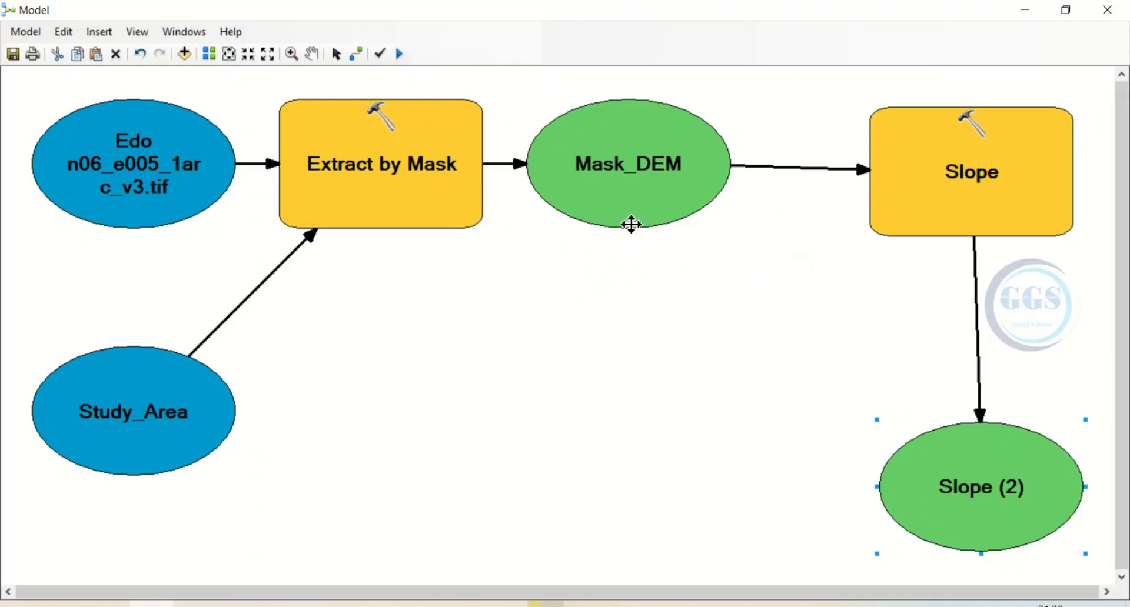
mouse_move(627, 215)
left_click(401, 55)
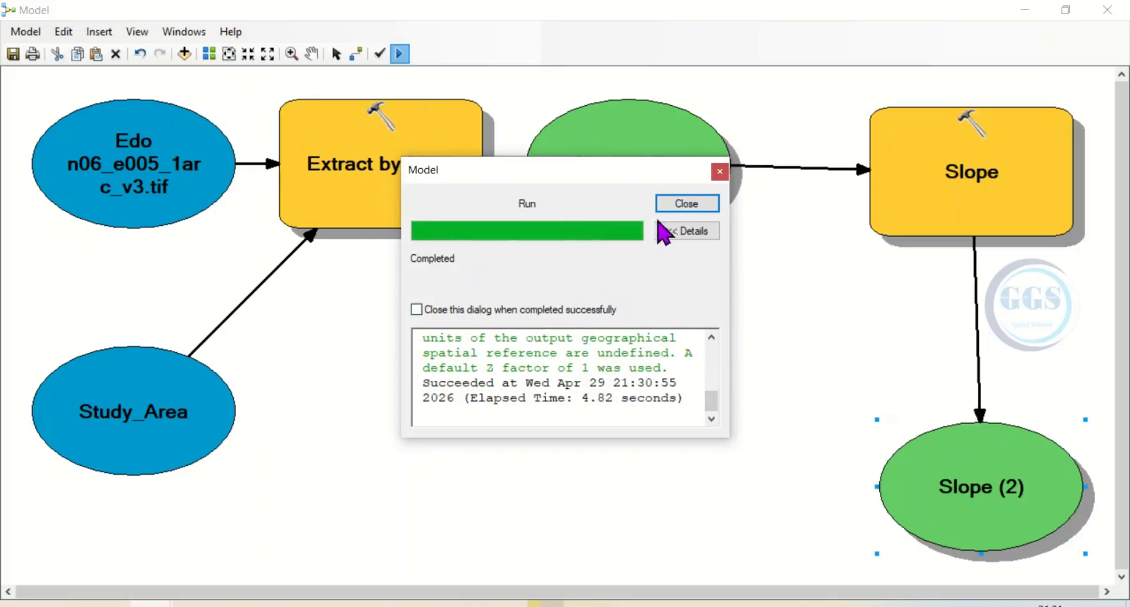
left_click(684, 206)
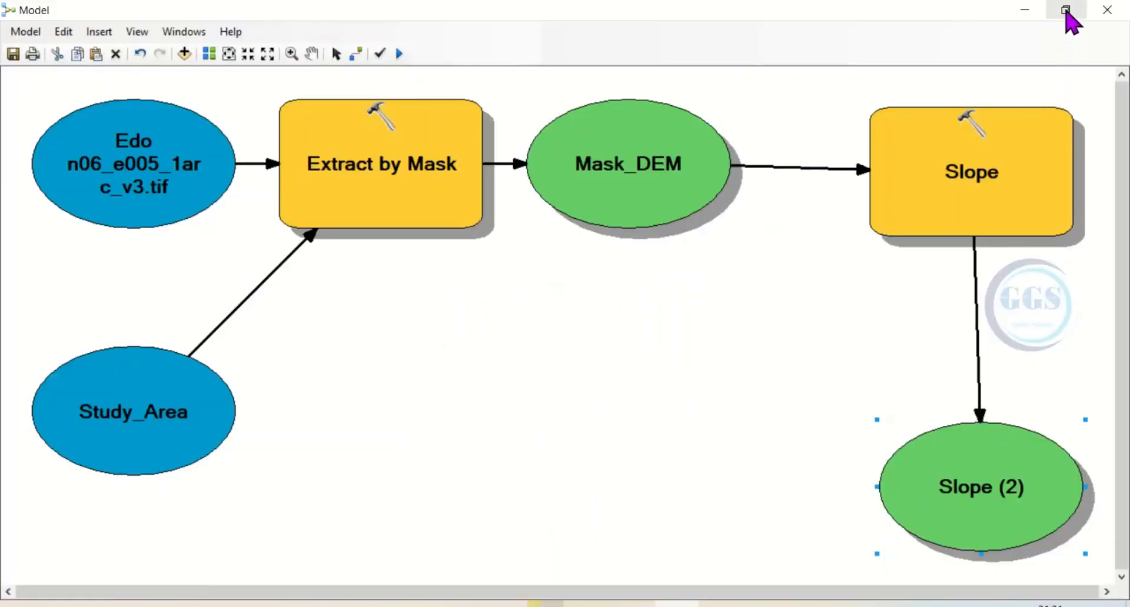
Add the model's Slope (2) output to the map display and minimize the model window to reveal the map
left_click(1066, 11)
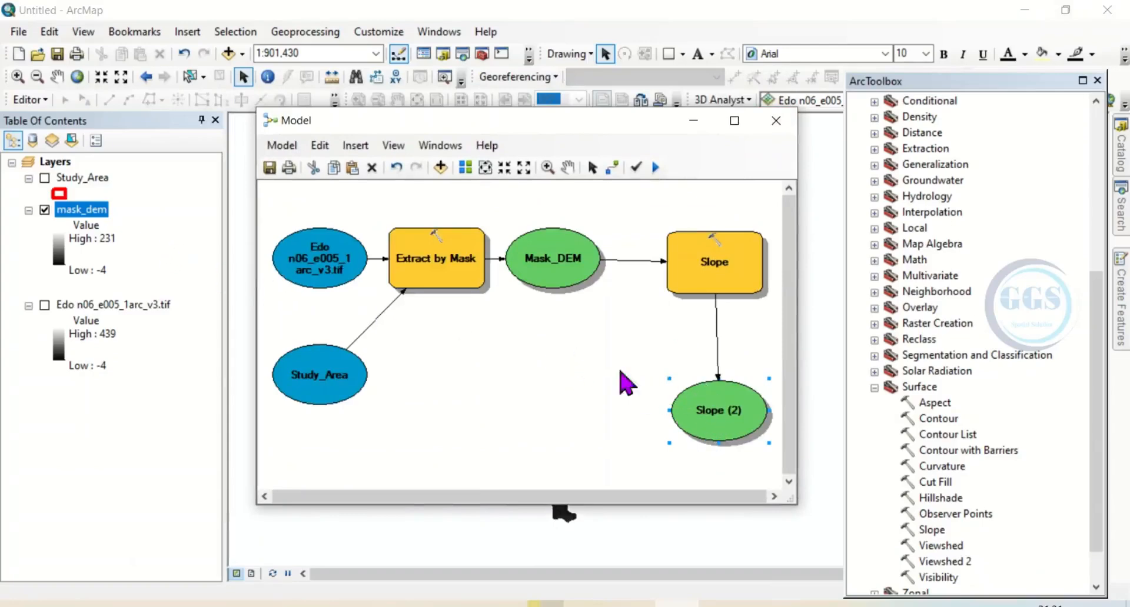
right_click(718, 417)
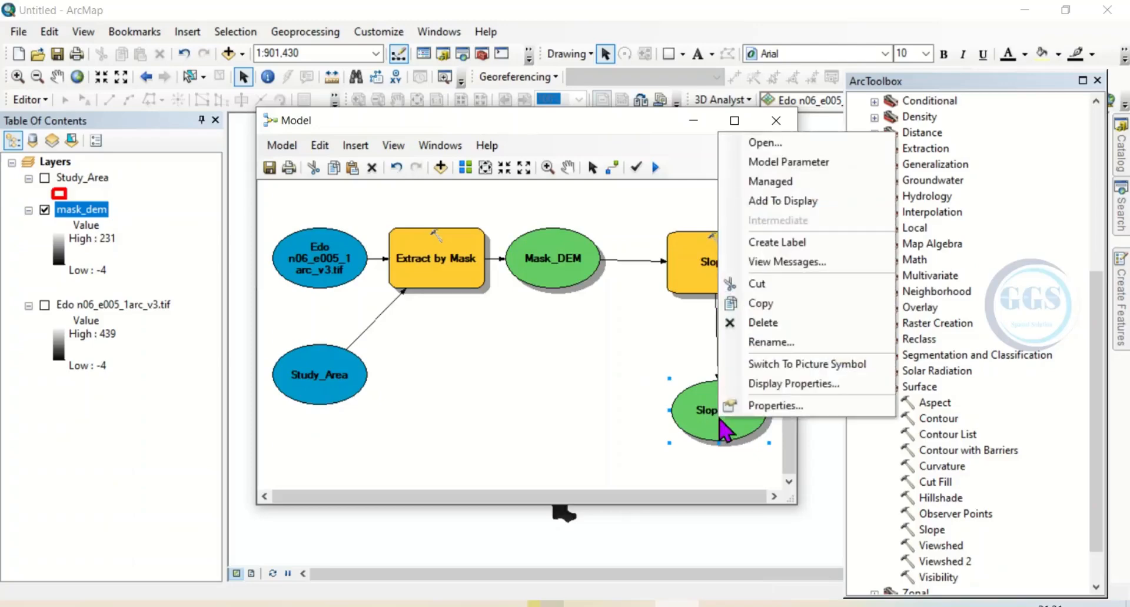
left_click(772, 202)
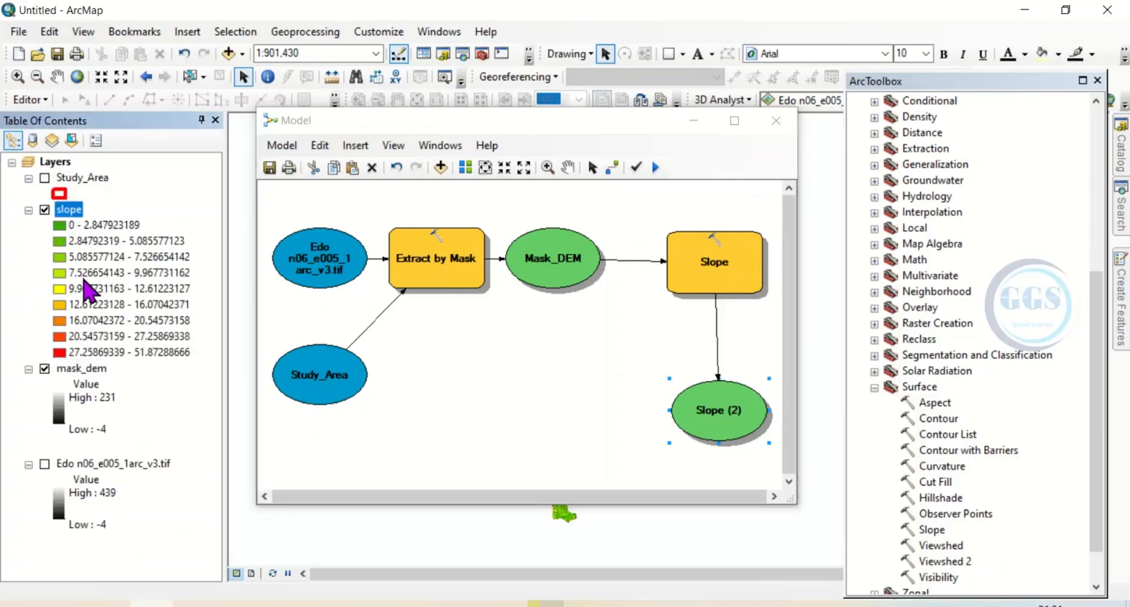
left_click(697, 121)
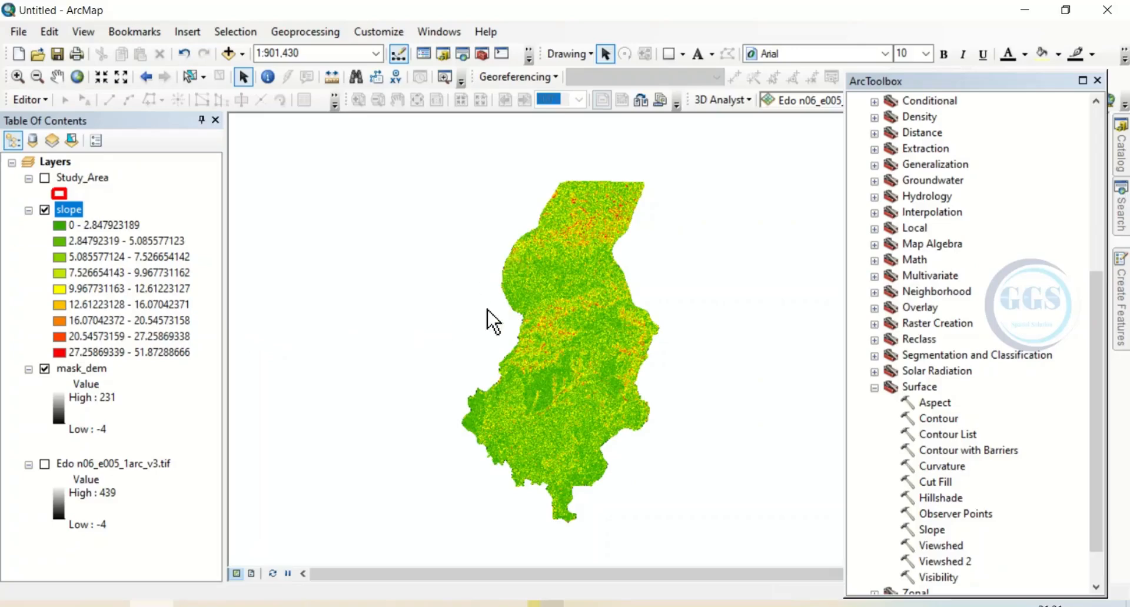
Apply the Portrait.mxd template to the map's page layout and zoom the data frame to the slope layer
left_click(252, 578)
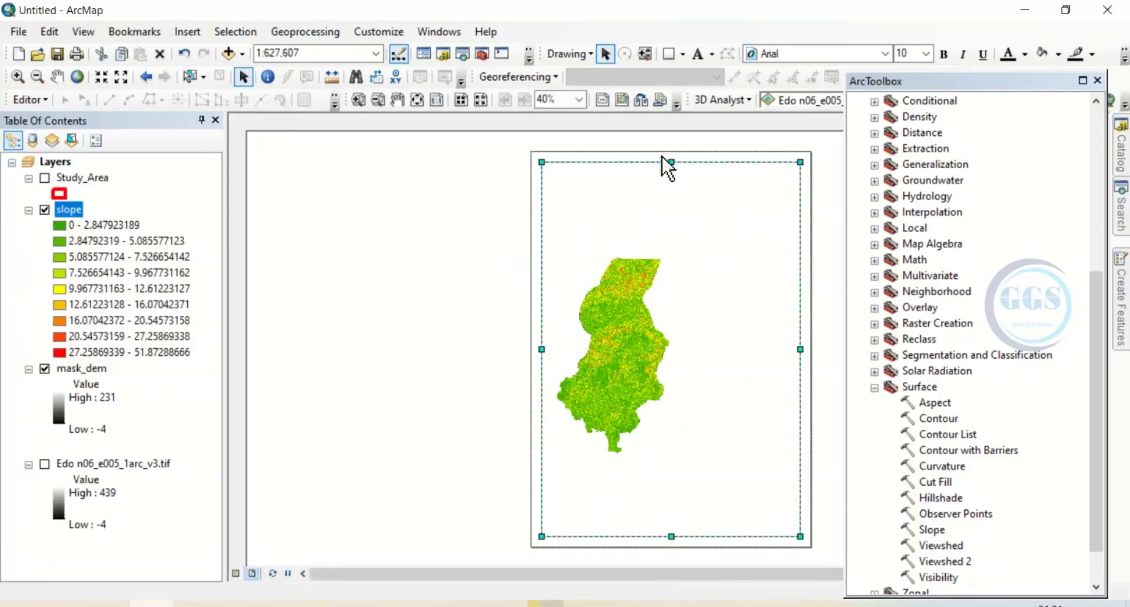
left_click(641, 100)
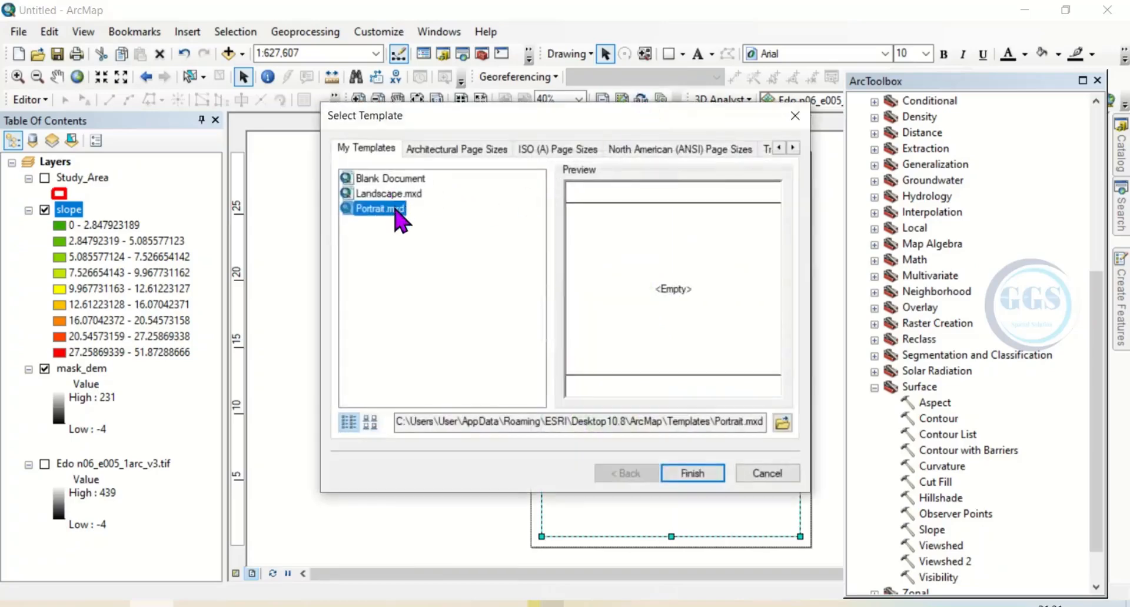
left_click(690, 474)
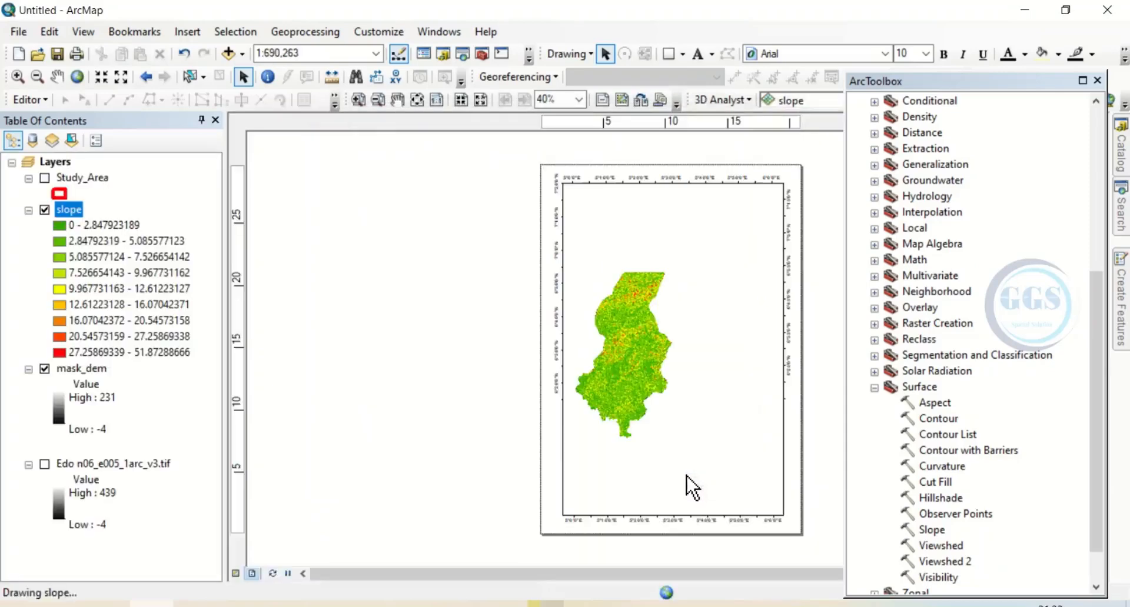
right_click(68, 210)
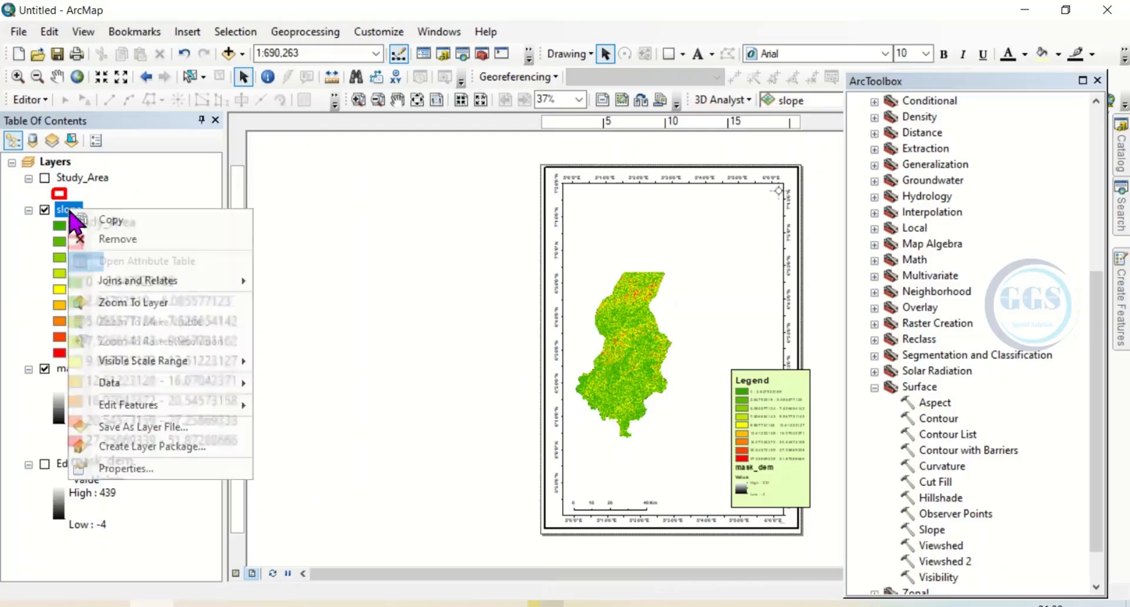
left_click(146, 303)
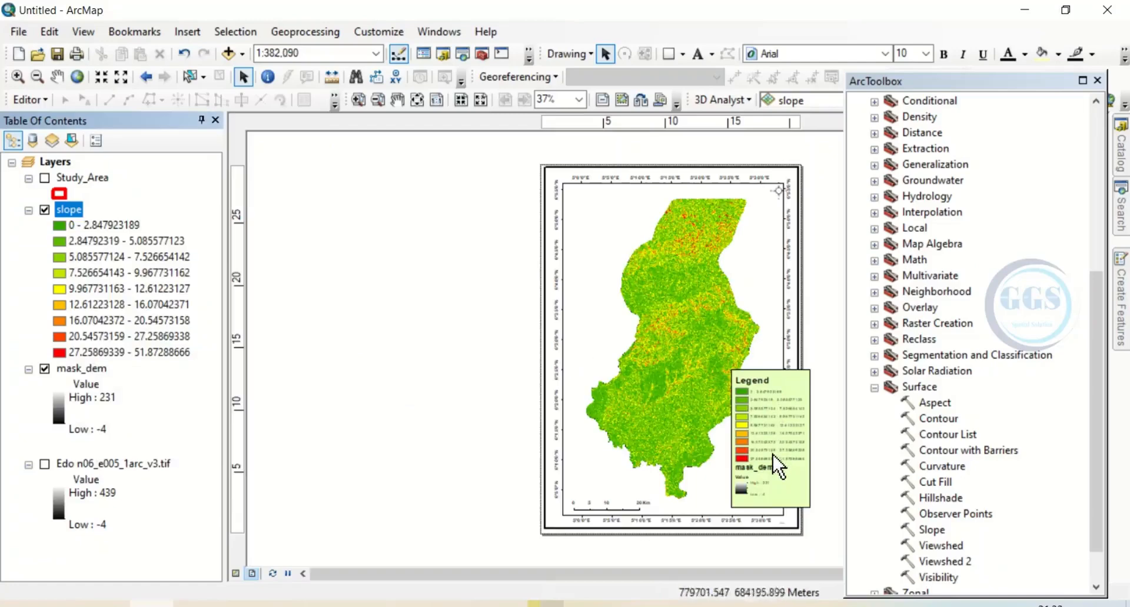
Hide the mask_dem layer and format the slope layer's class labels as numeric with 2 decimal places
left_click(45, 368)
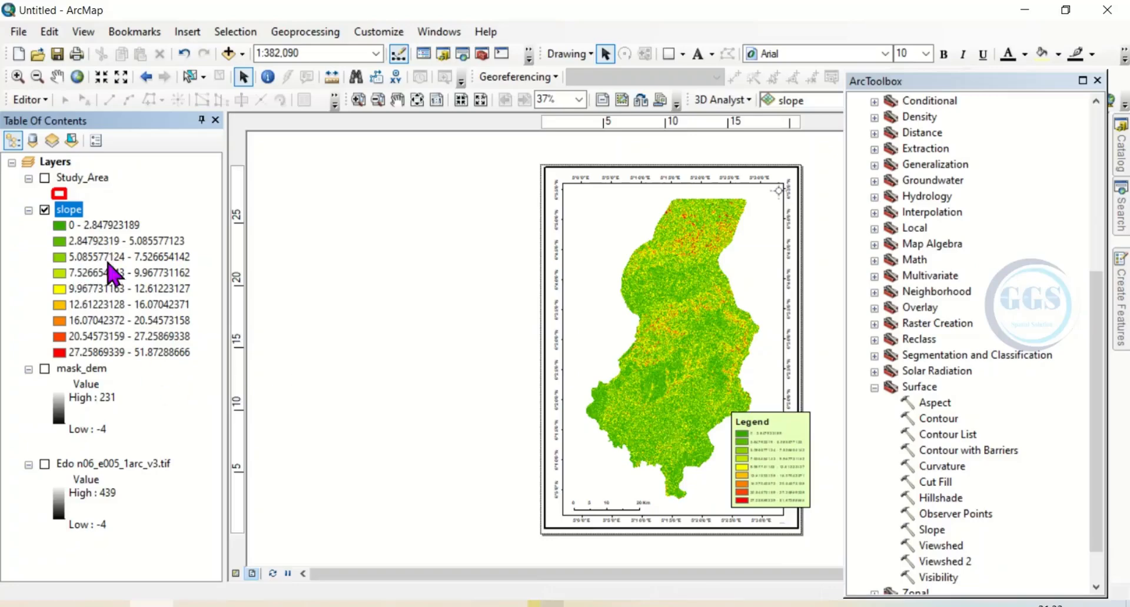
right_click(66, 215)
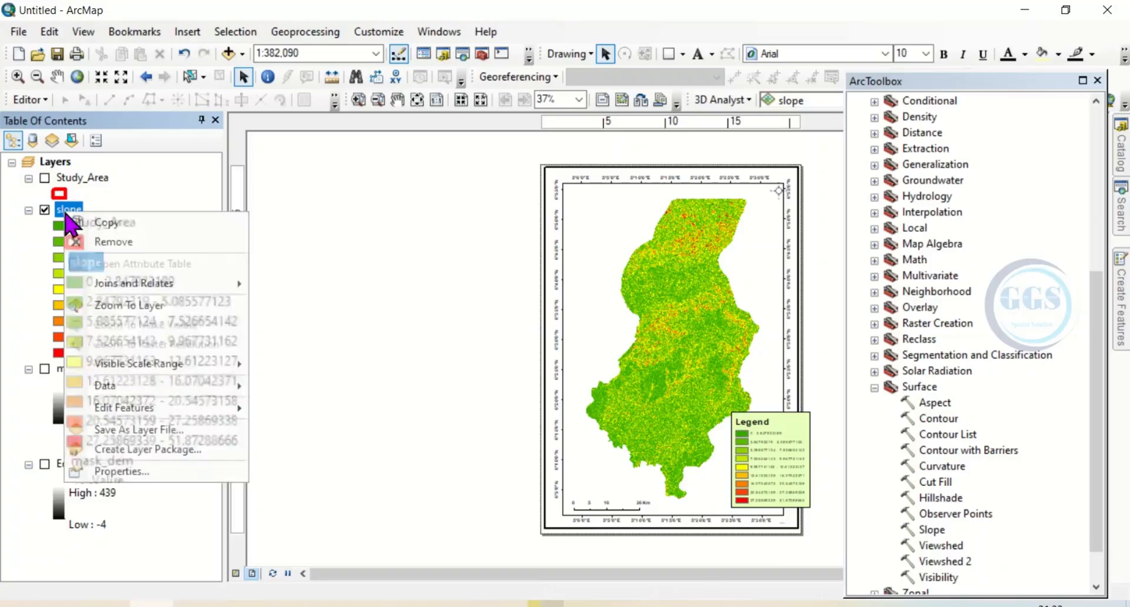
left_click(122, 471)
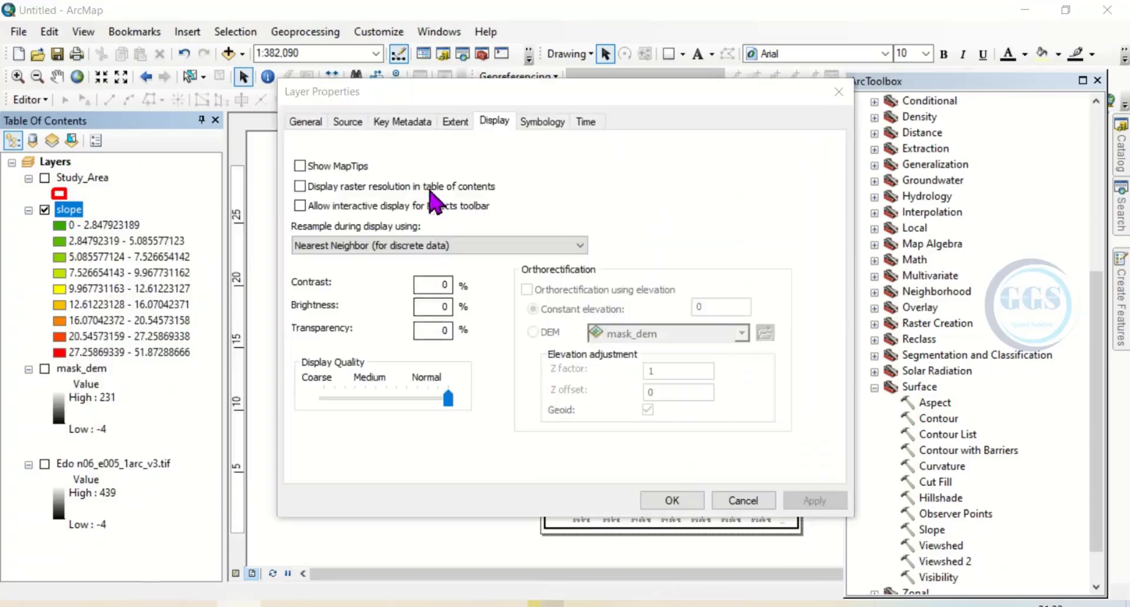
left_click(539, 122)
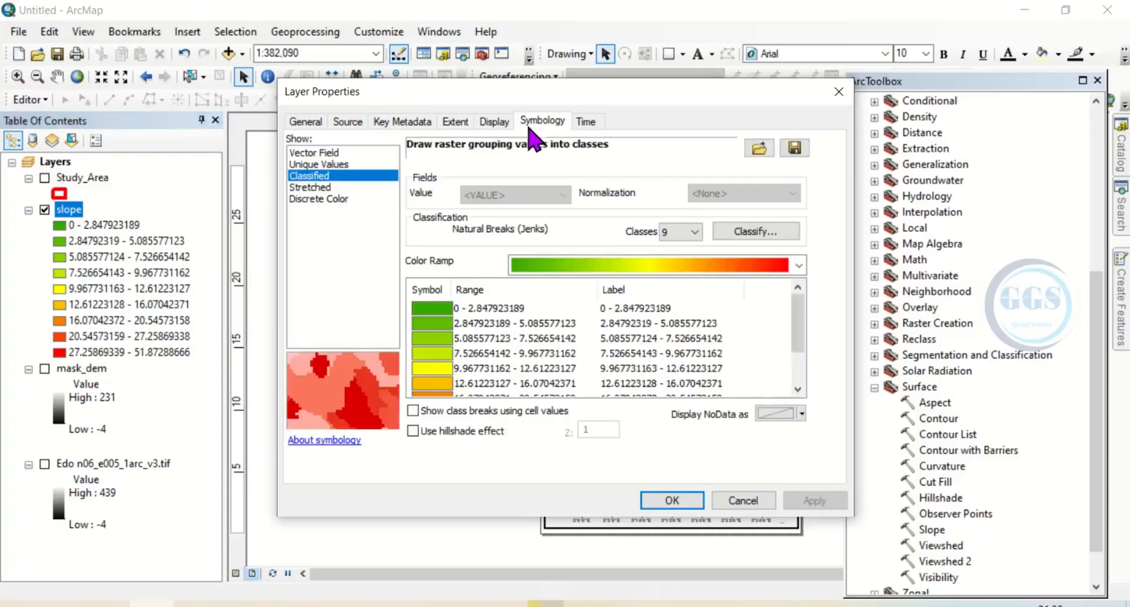
right_click(624, 341)
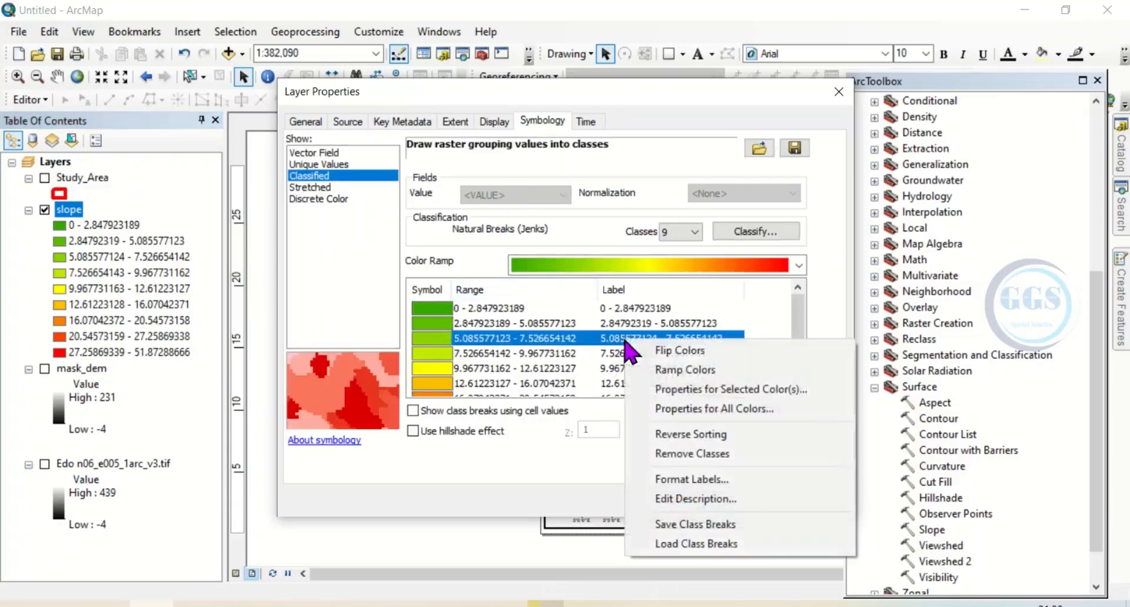
left_click(690, 481)
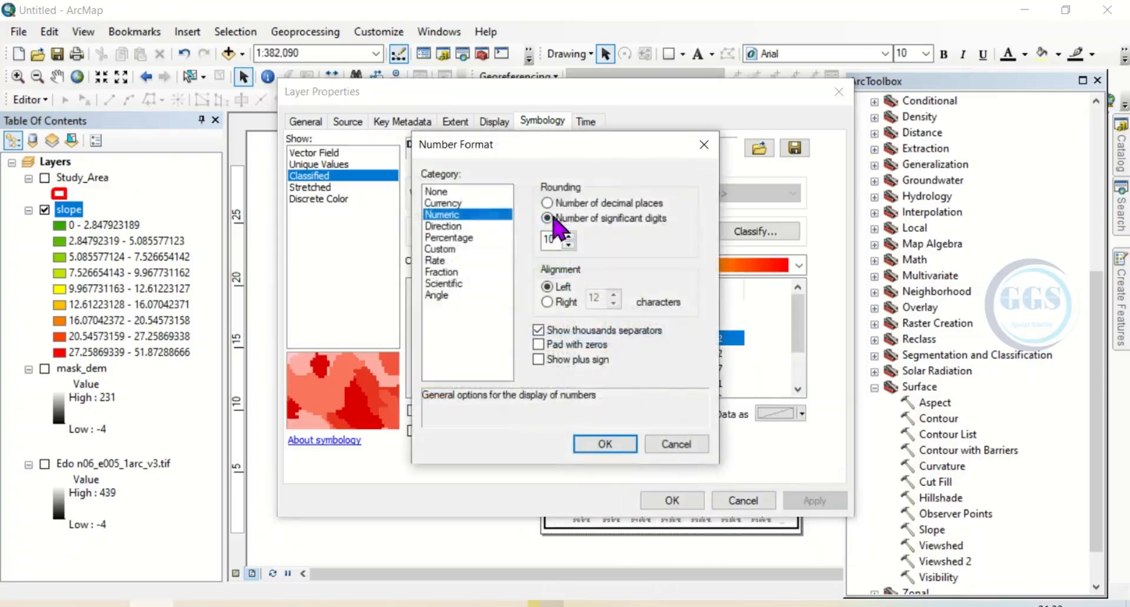
left_click(547, 203)
left_click_drag(552, 239, 532, 252)
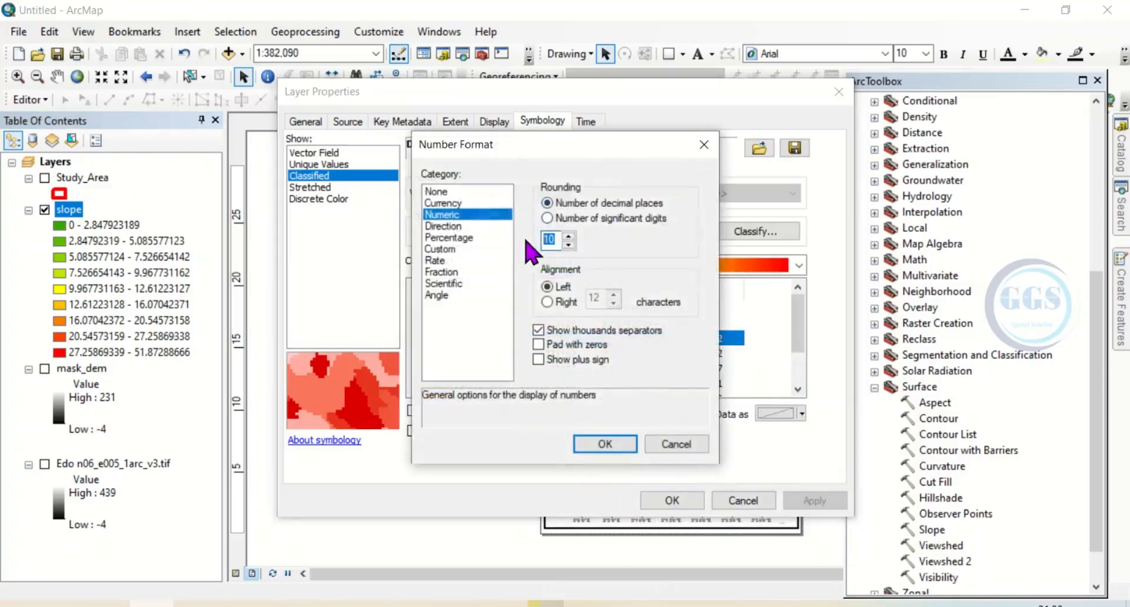
left_click(606, 444)
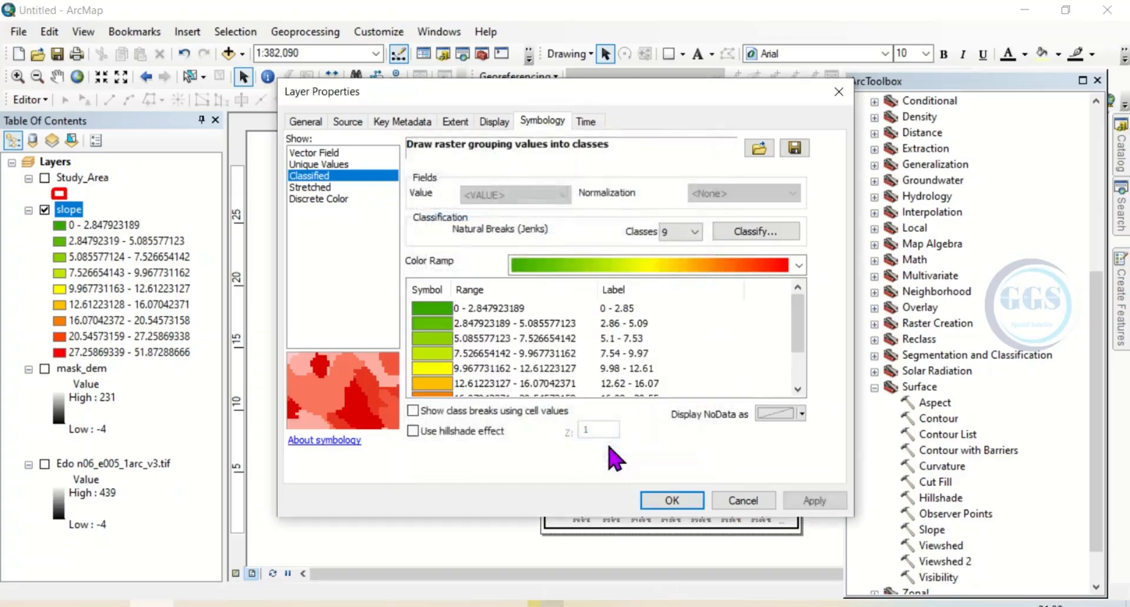
left_click(672, 501)
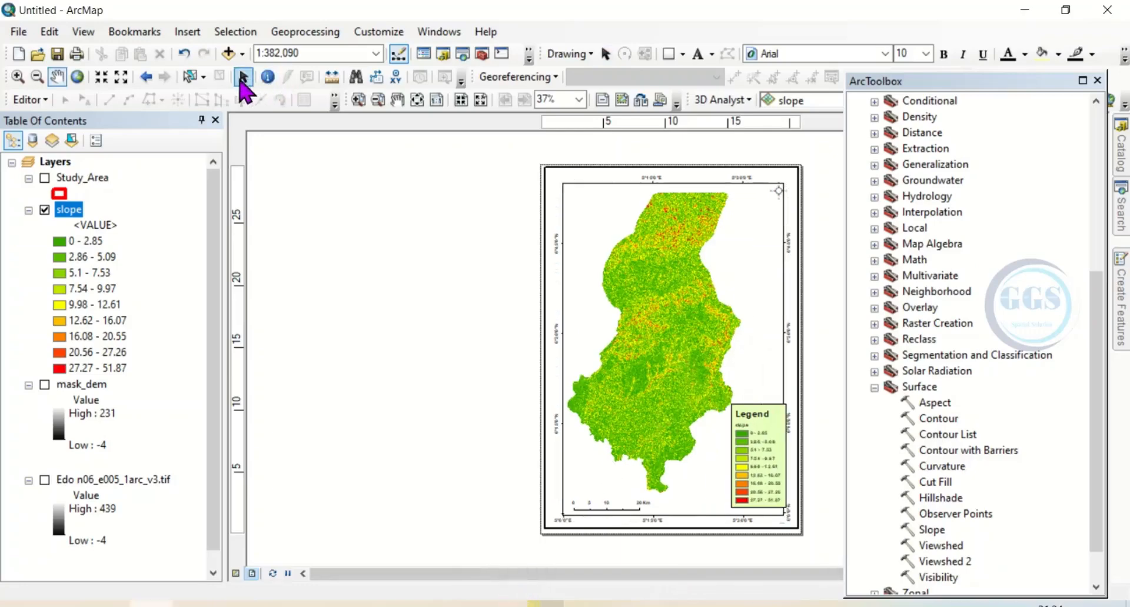
Export the layout as a 400 dpi JPEG named Slope map in the AA folder, and close ArcToolbox
left_click(243, 78)
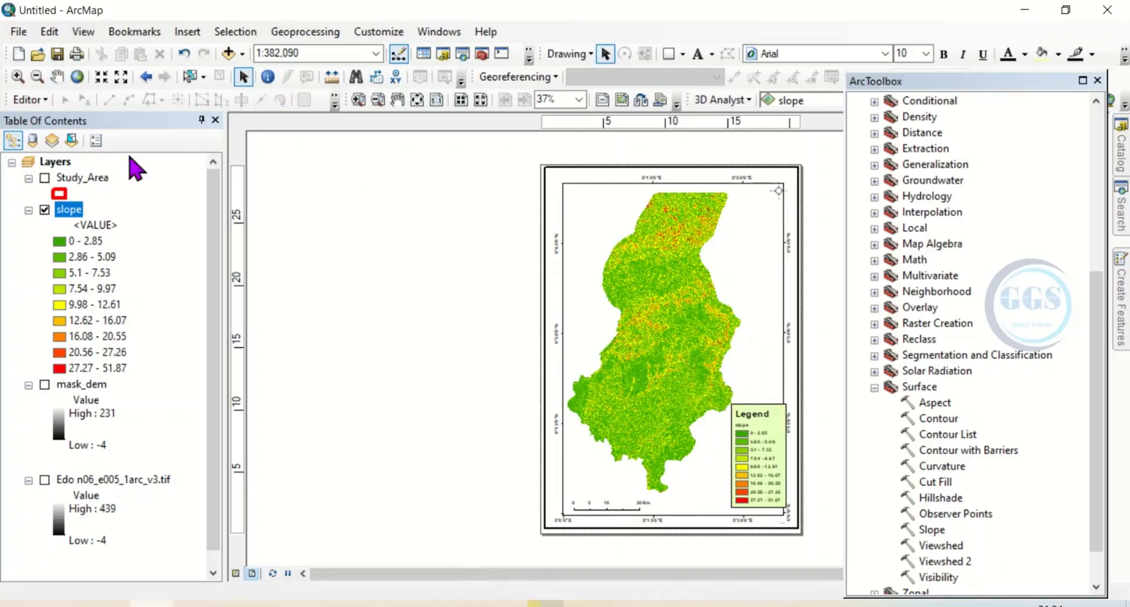
left_click(18, 32)
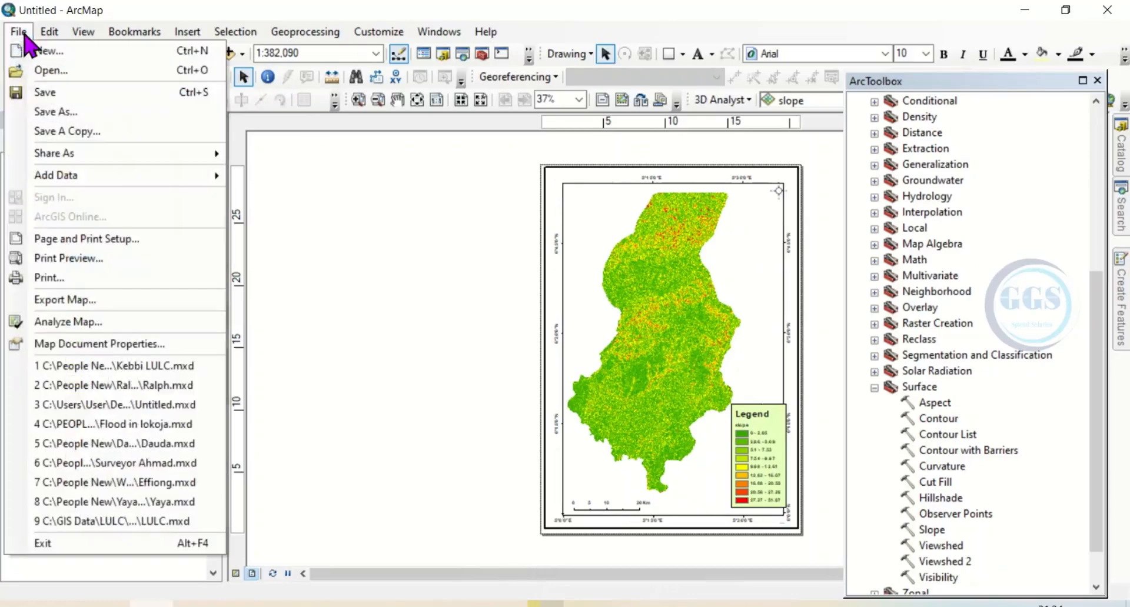
left_click(64, 300)
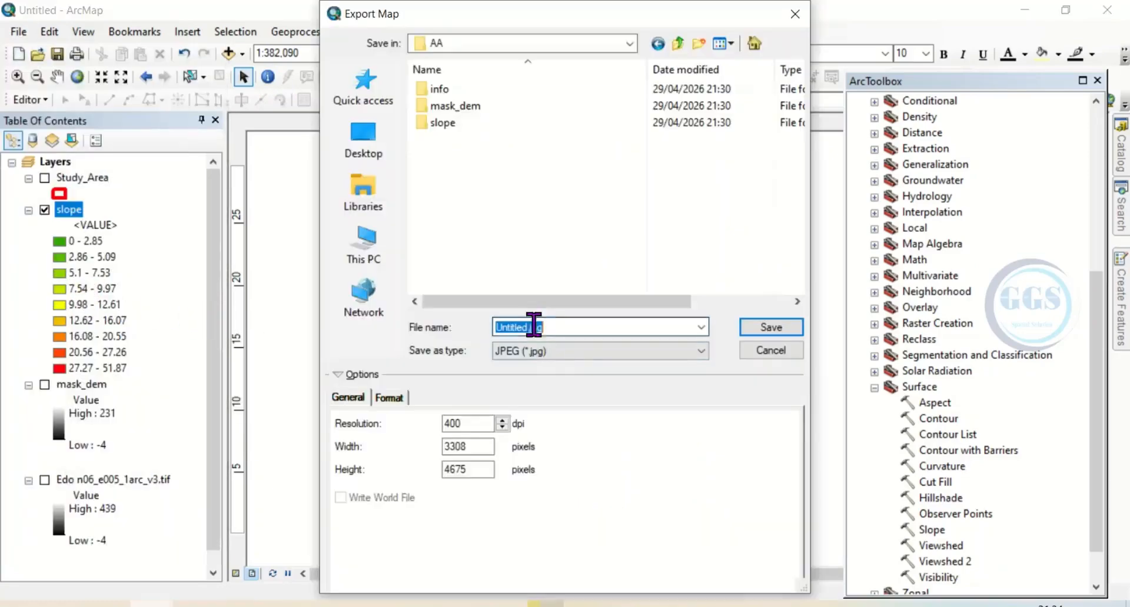
type("Slope map")
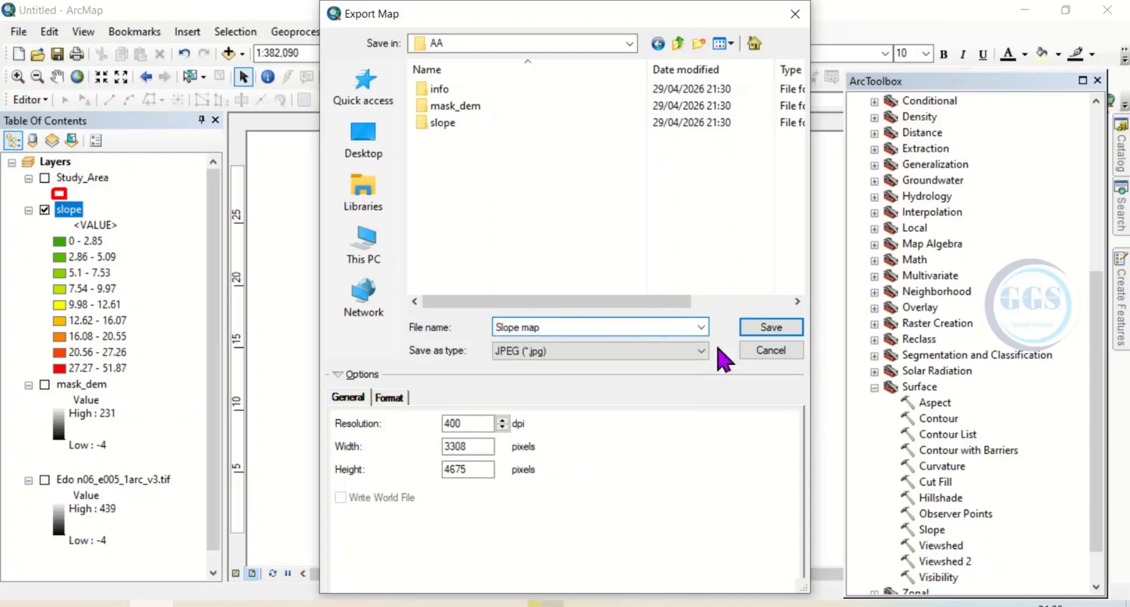
left_click(772, 329)
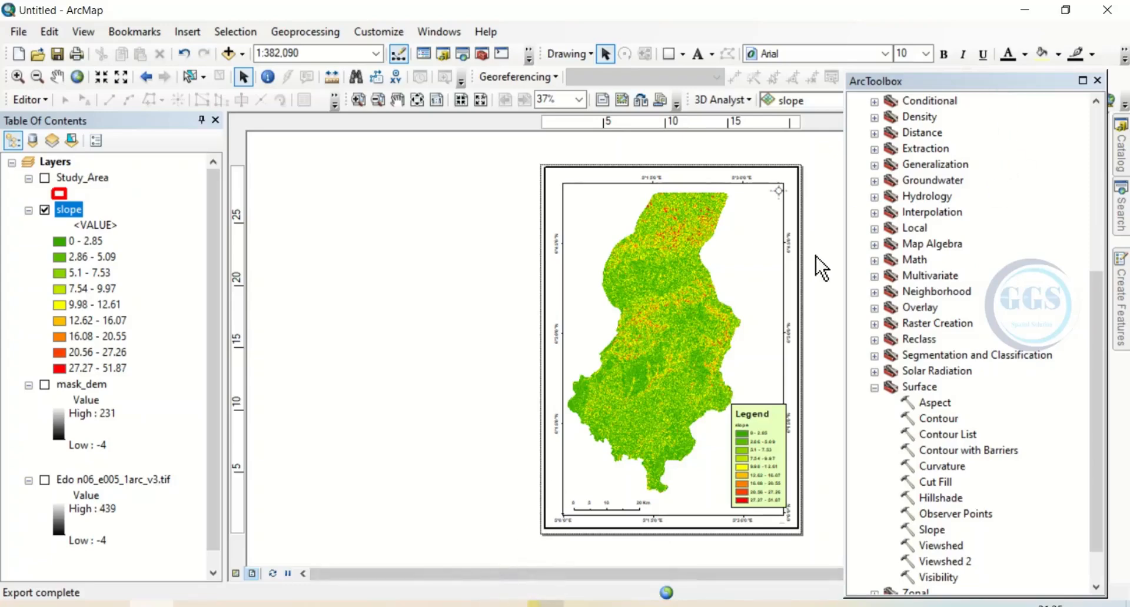
left_click(1098, 80)
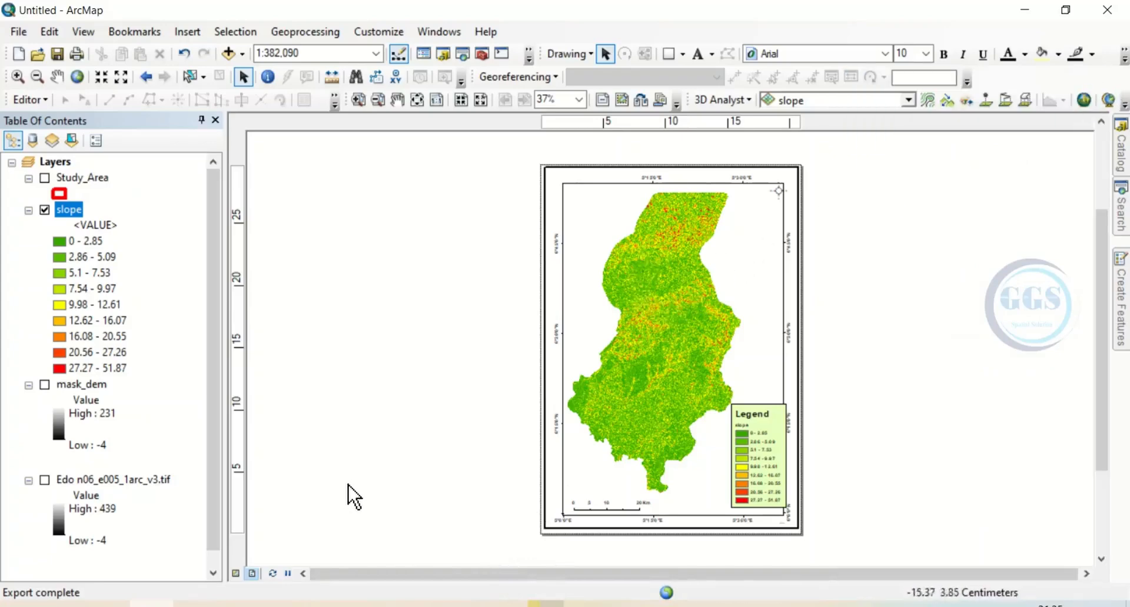
Bring back the model window, maximize it, and fit the diagram to full extent
left_click(505, 605)
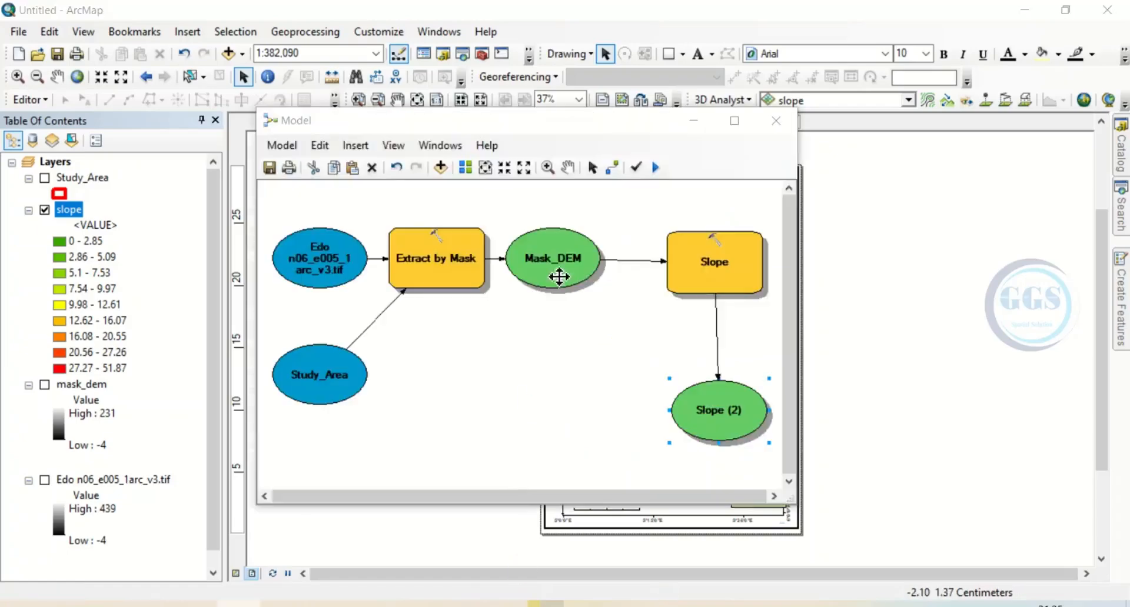
left_click(735, 121)
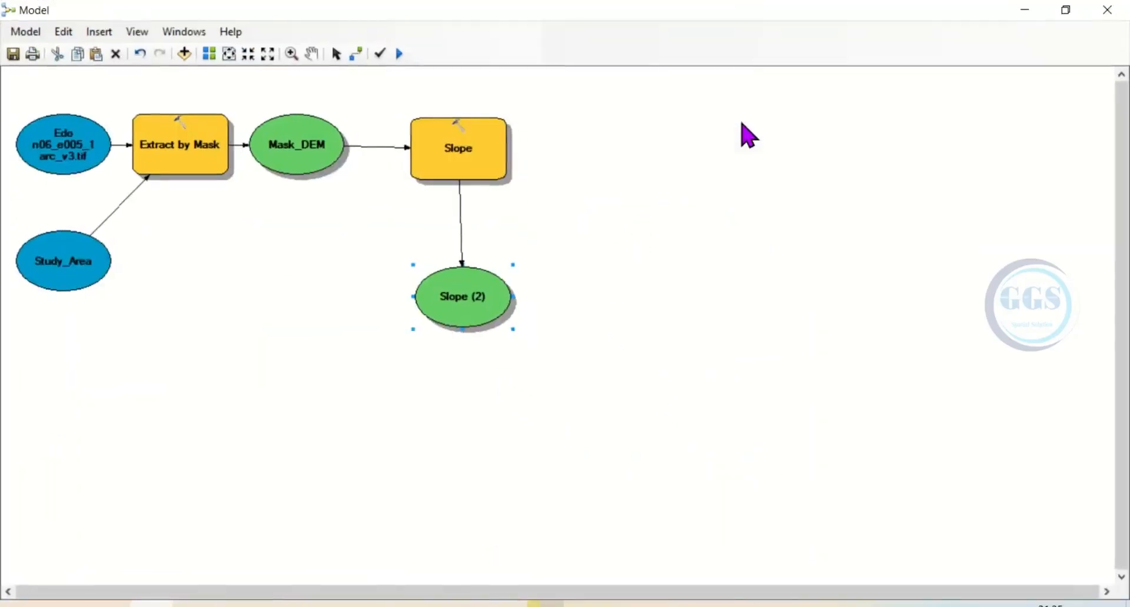
left_click(229, 54)
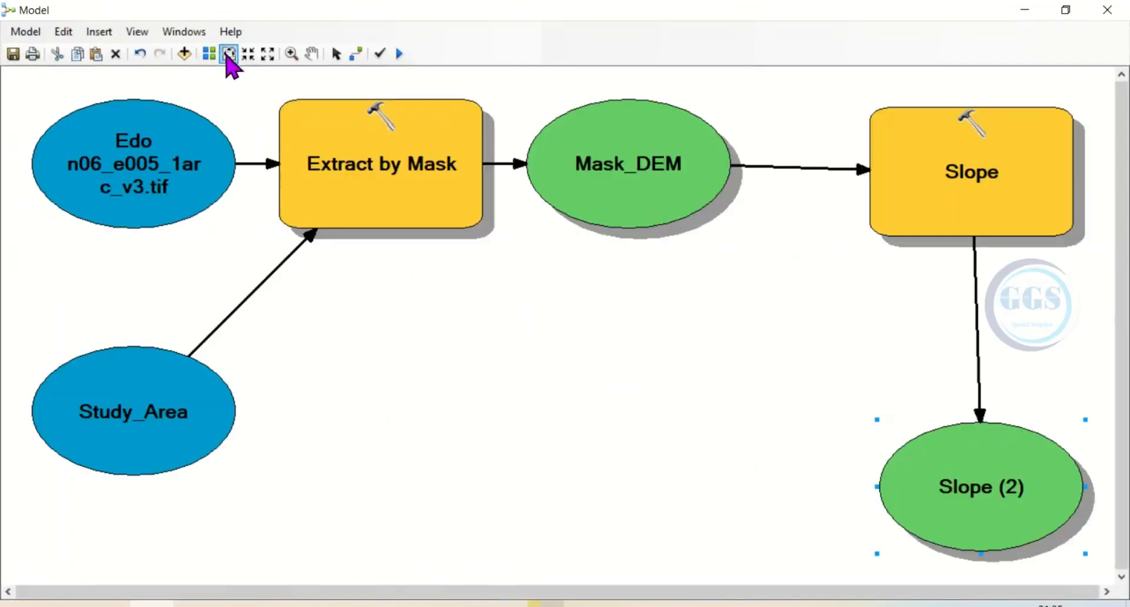
Export the model diagram as a PNG graphic named Model_export in the AA folder, sized to fit in canvas
left_click(20, 32)
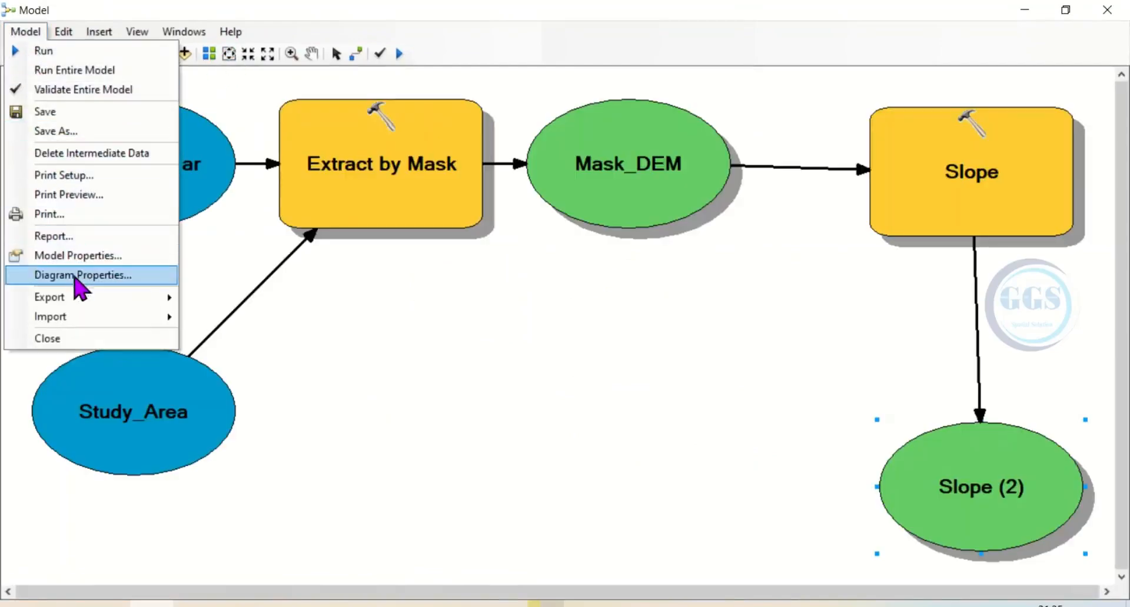
mouse_move(68, 301)
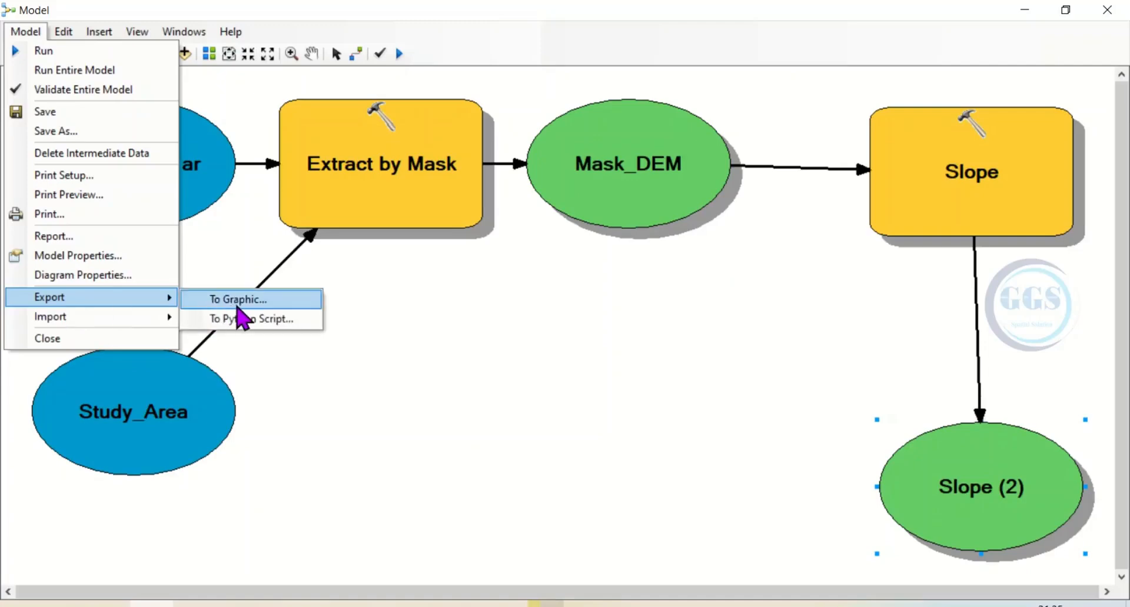
left_click(240, 302)
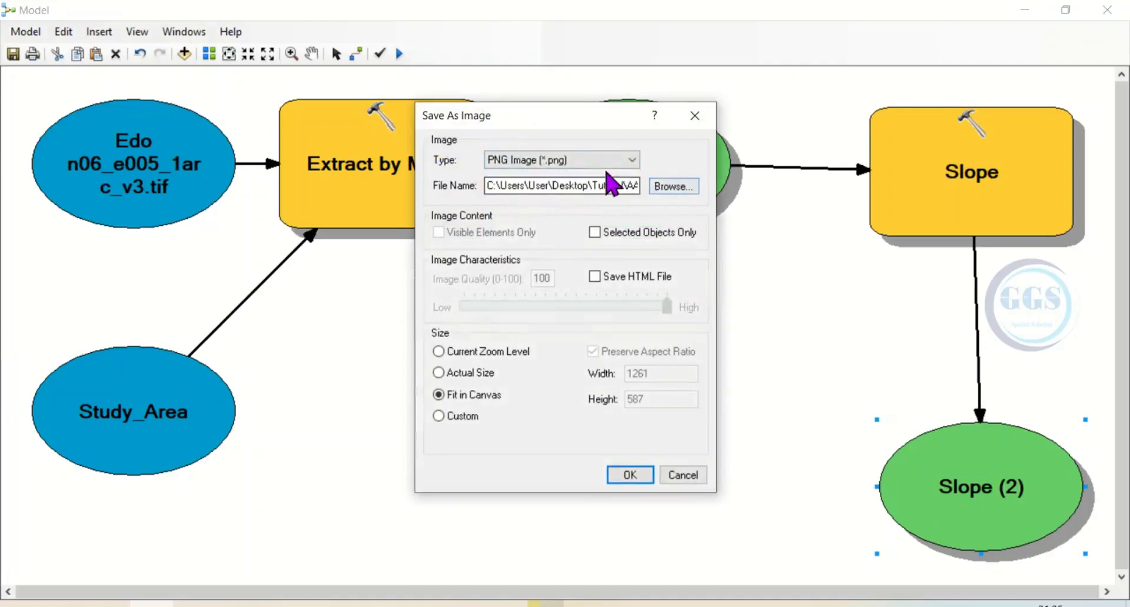
left_click(665, 187)
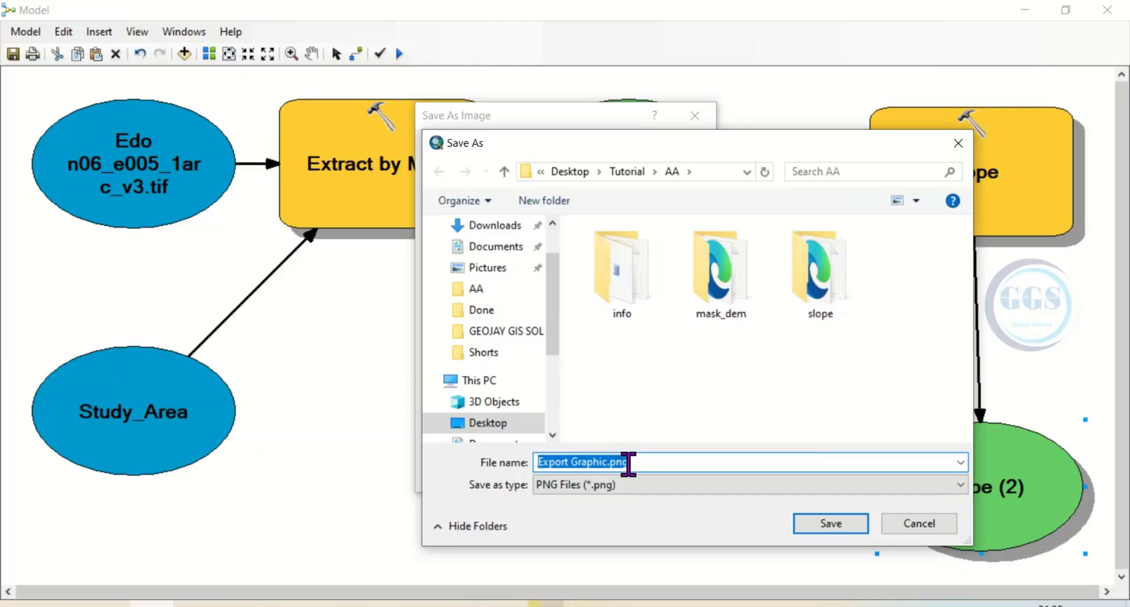
type("Model")
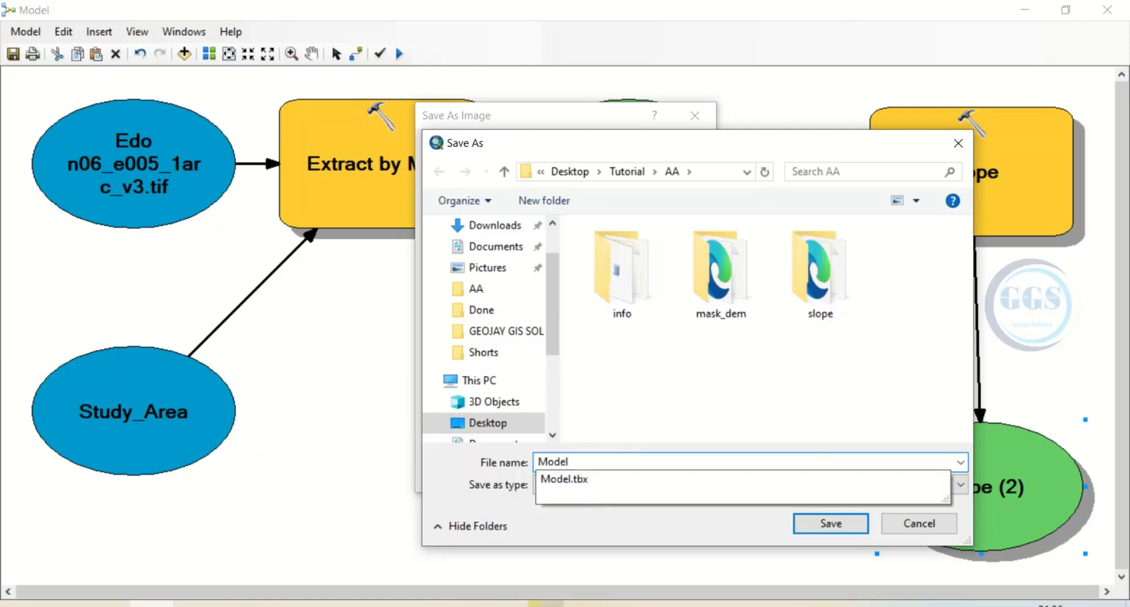
type("_export")
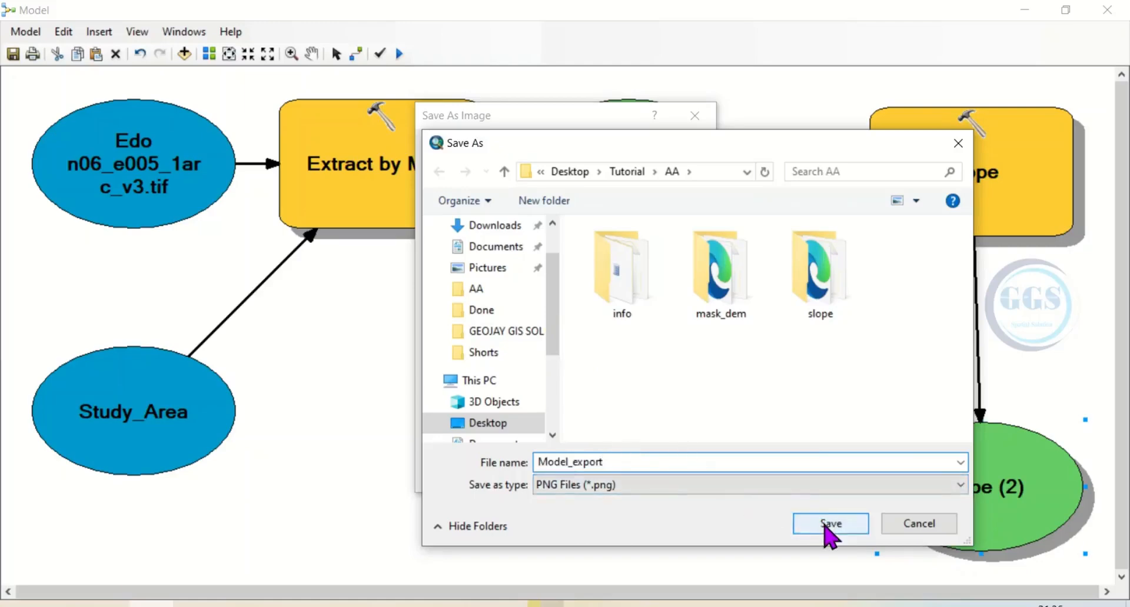
left_click(829, 524)
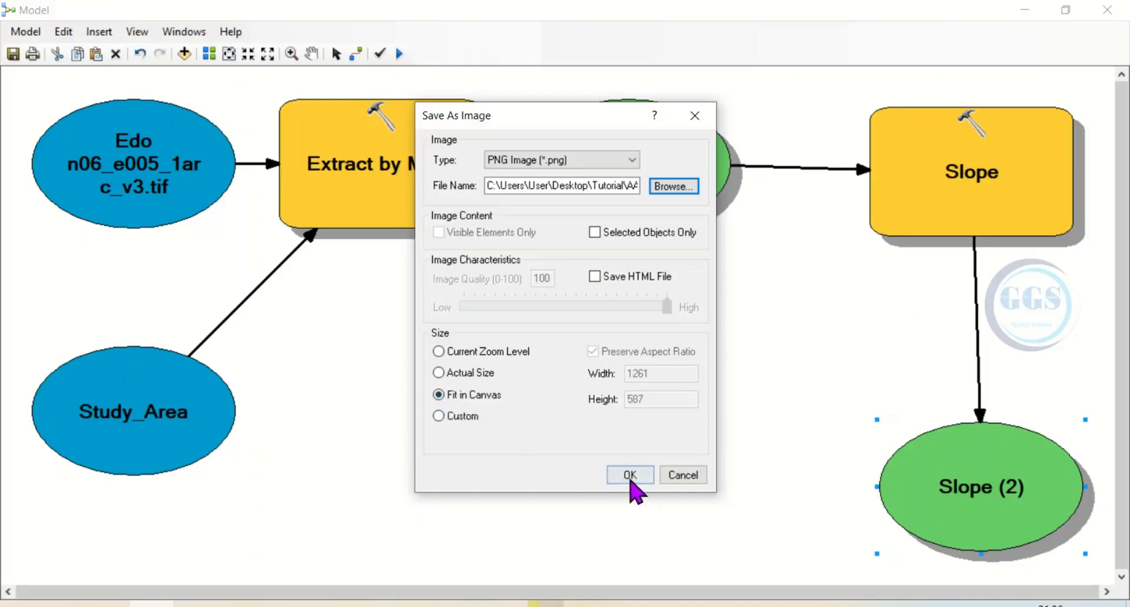
left_click(624, 476)
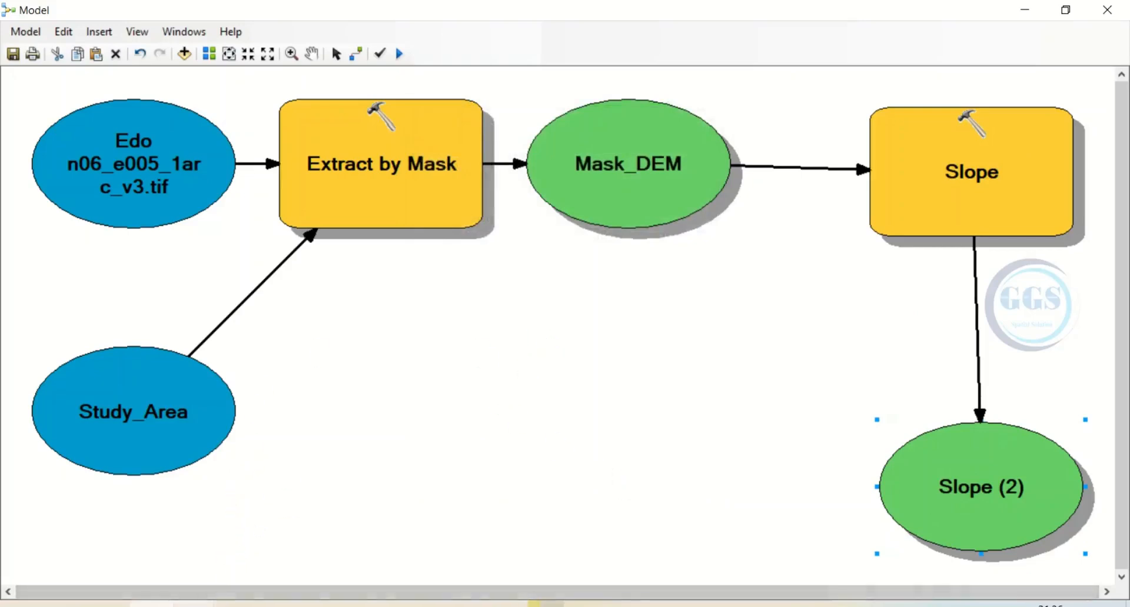
Switch to the AA folder in File Explorer and view the exported Slope map.jpg and Model_export.png images in the maximized photo viewer
mouse_move(195, 604)
left_click(257, 553)
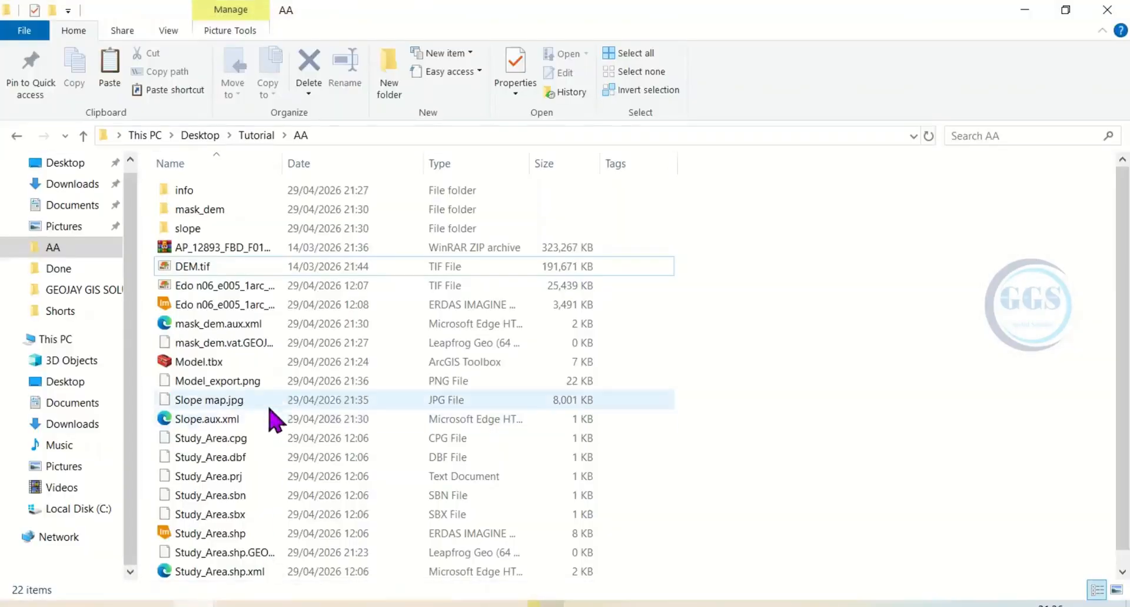
double_click(209, 401)
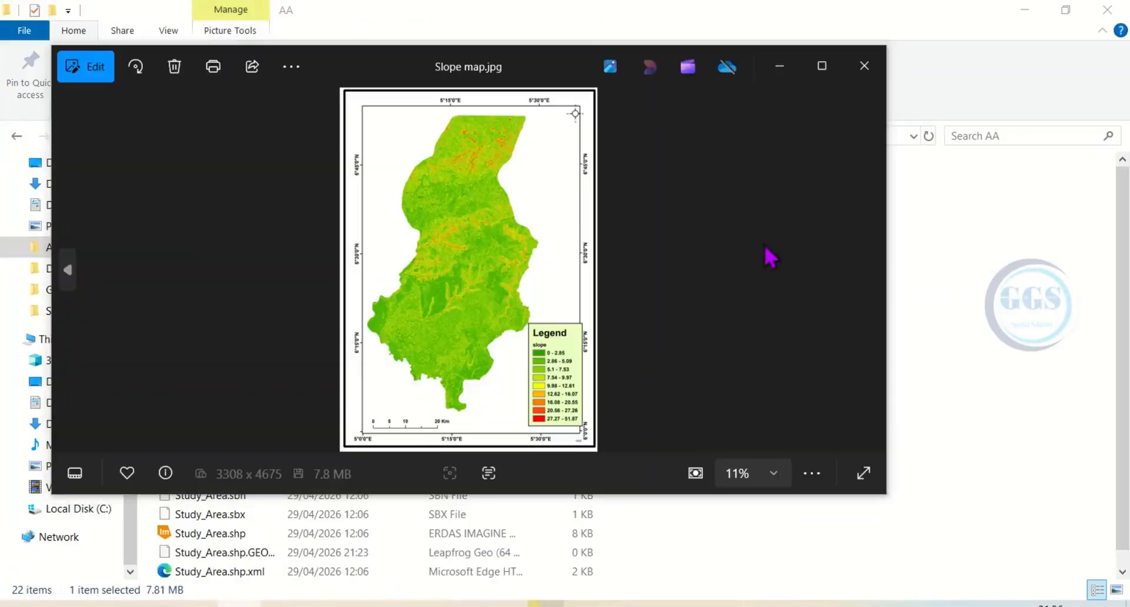
left_click(821, 66)
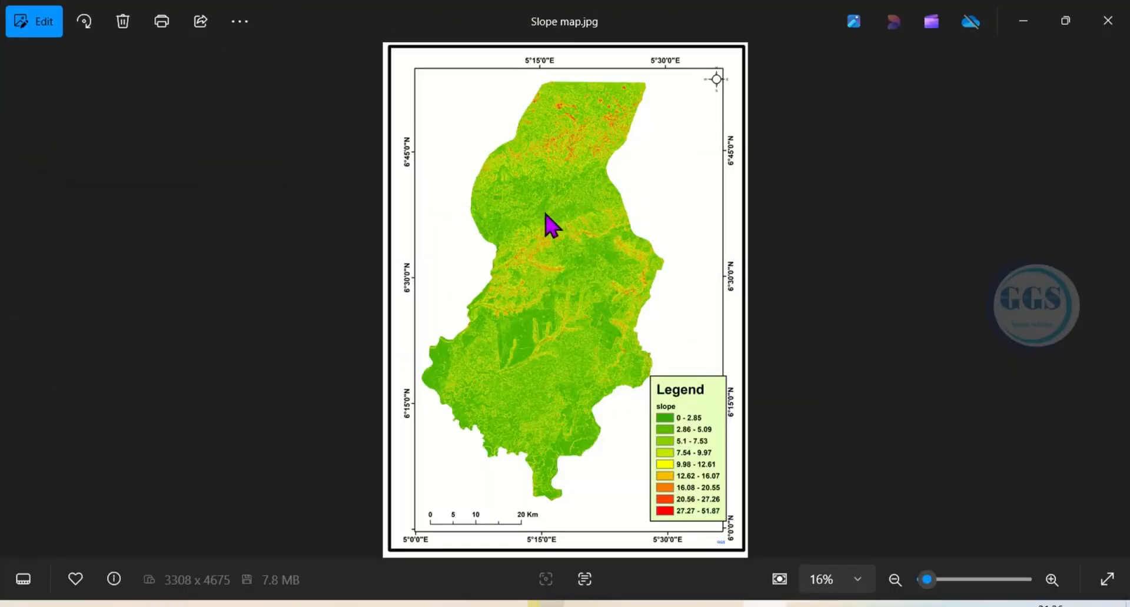
mouse_move(15, 332)
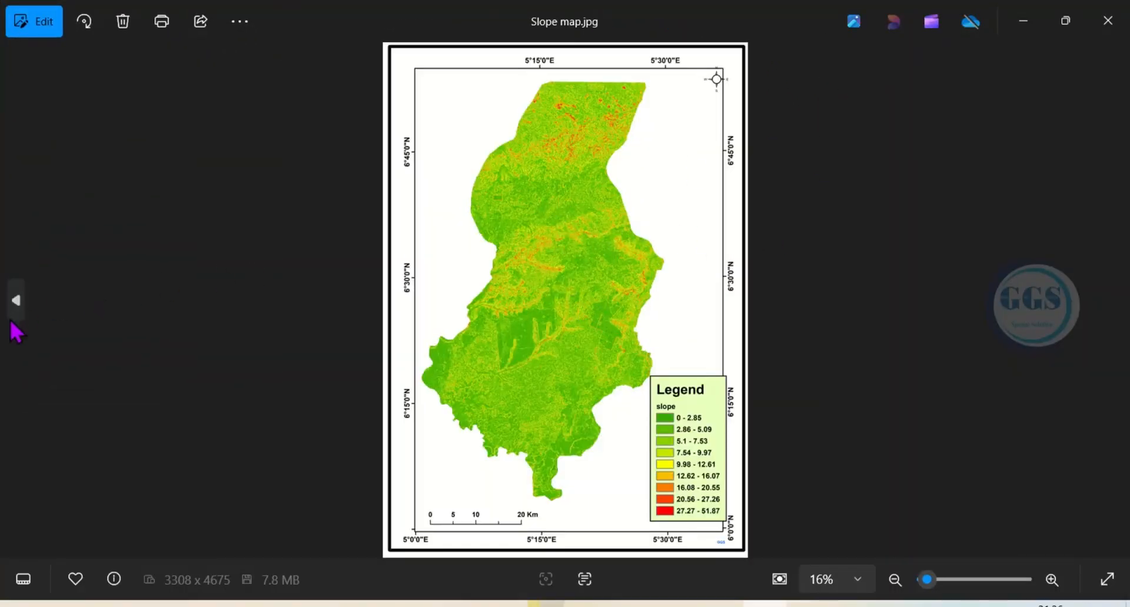
left_click(14, 312)
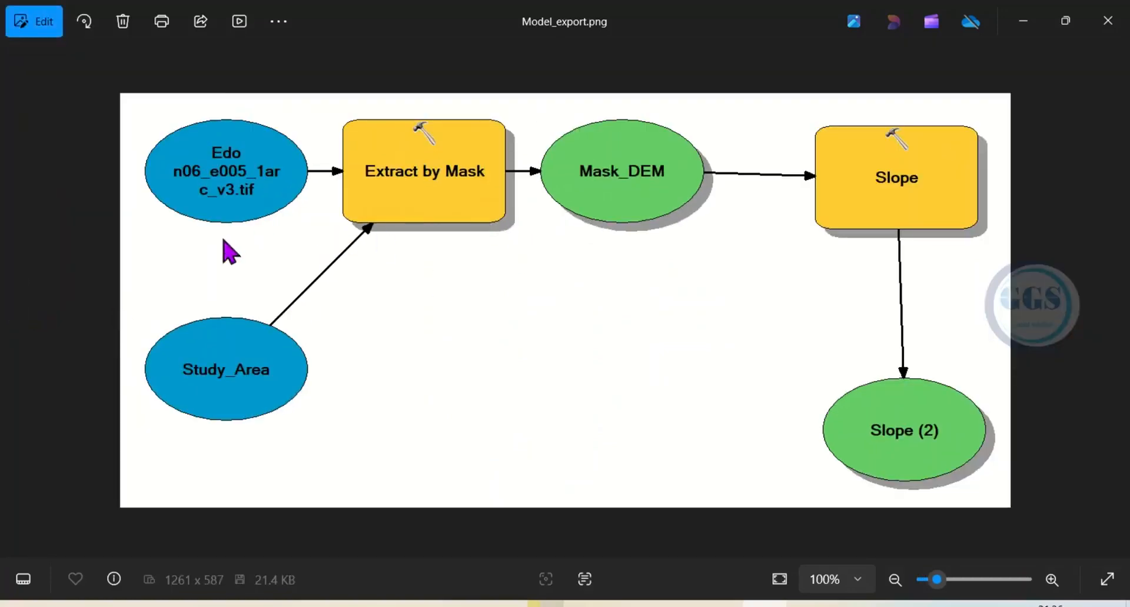